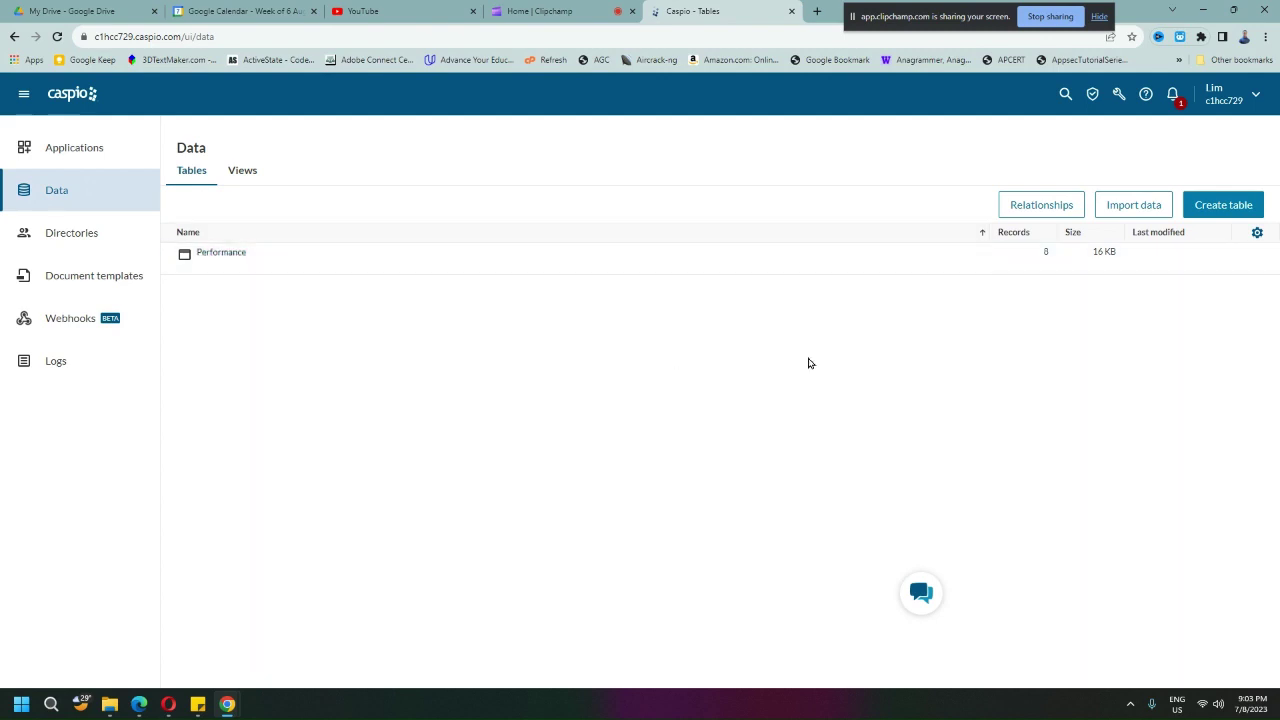
# - Open the Performance table's datasheet to examine its fields and records, and return to the table list
pyautogui.moveTo(1037, 261)
pyautogui.moveTo(229, 254)
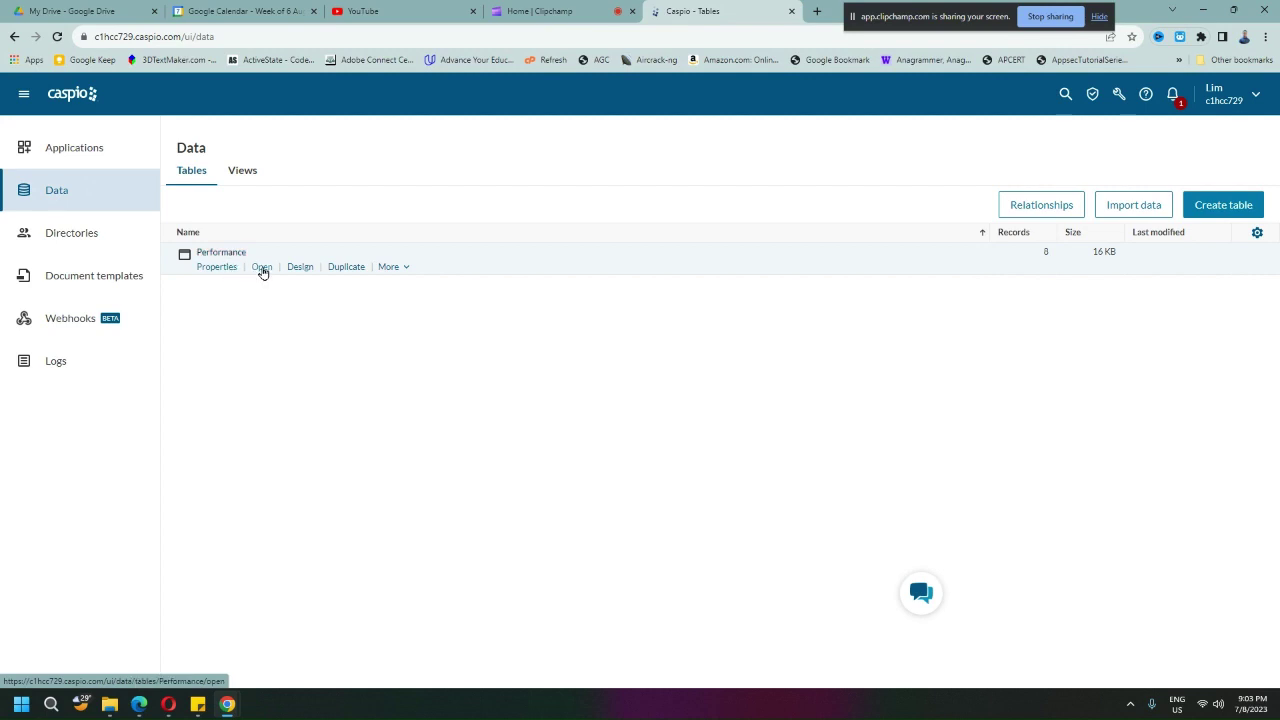
pyautogui.click(261, 267)
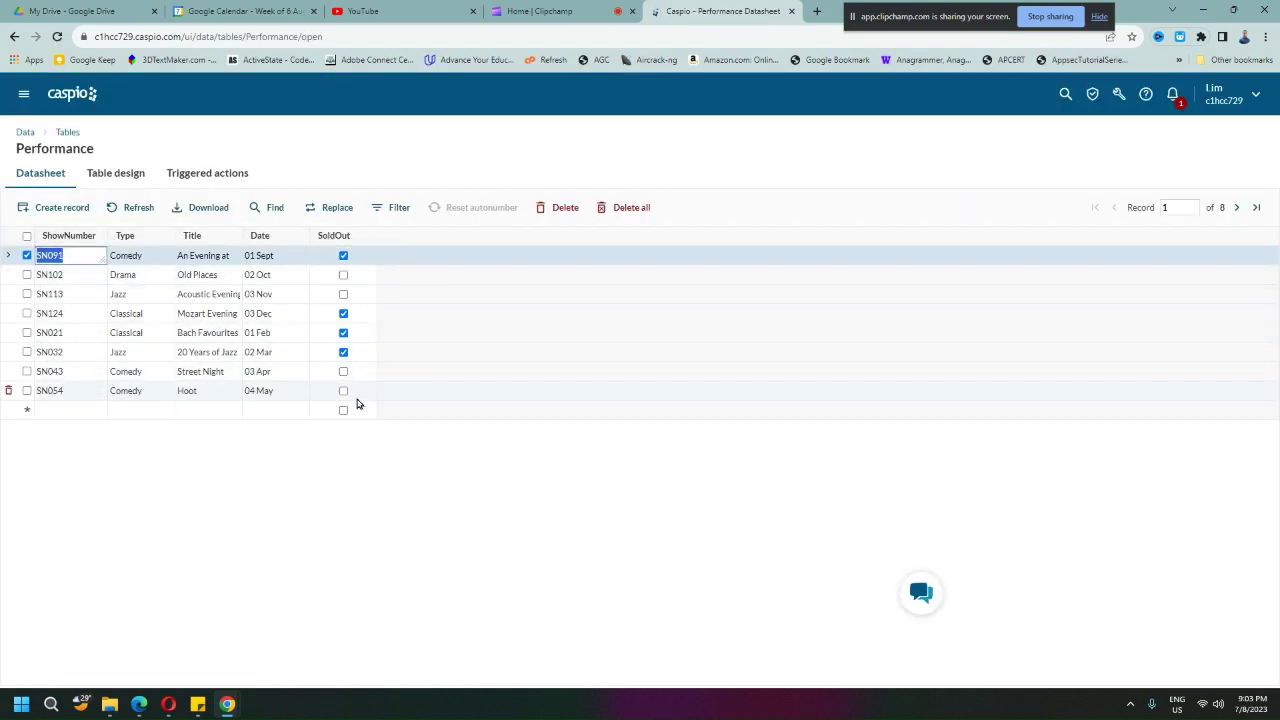
pyautogui.click(21, 134)
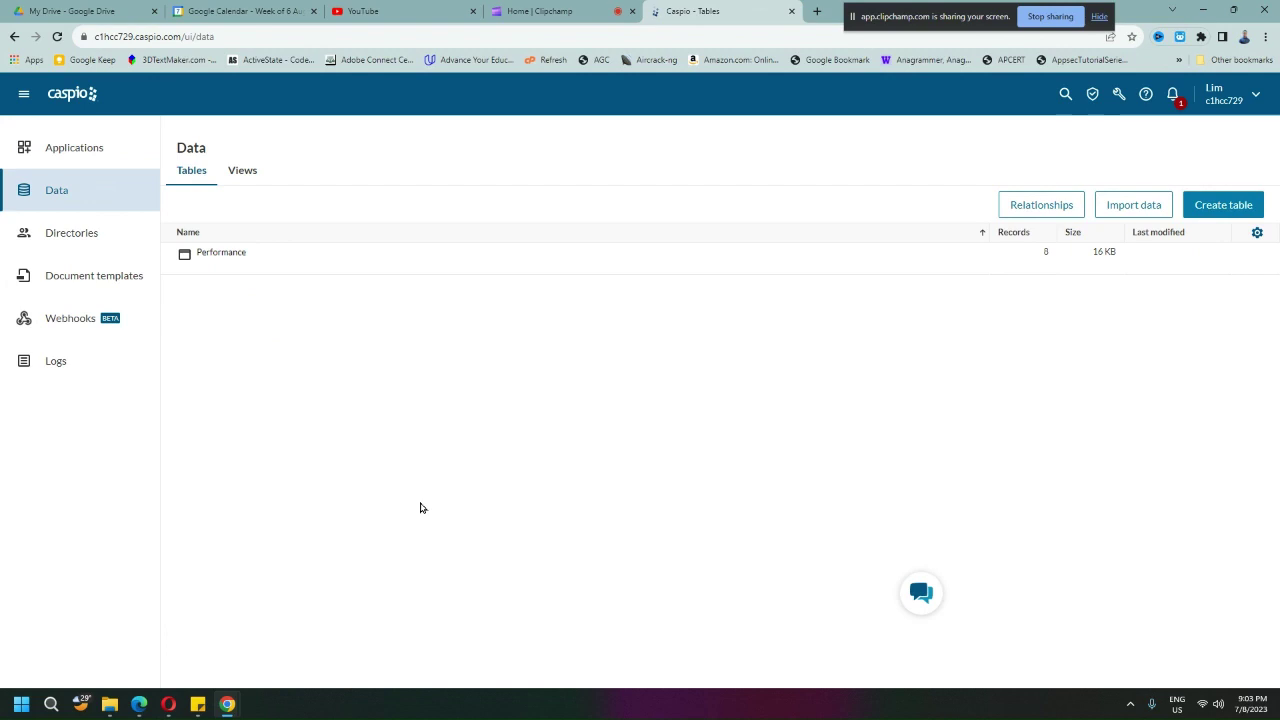
# - Create a blank application named "Performance App"
pyautogui.click(102, 157)
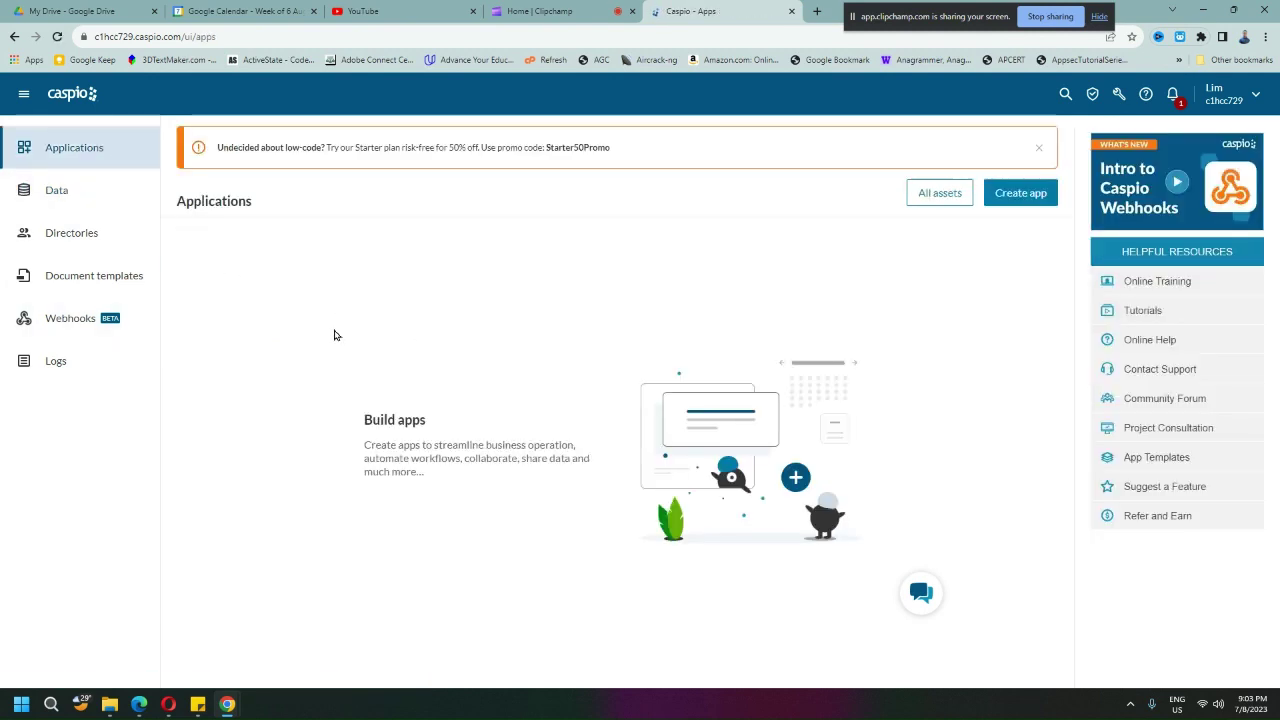
pyautogui.click(1021, 196)
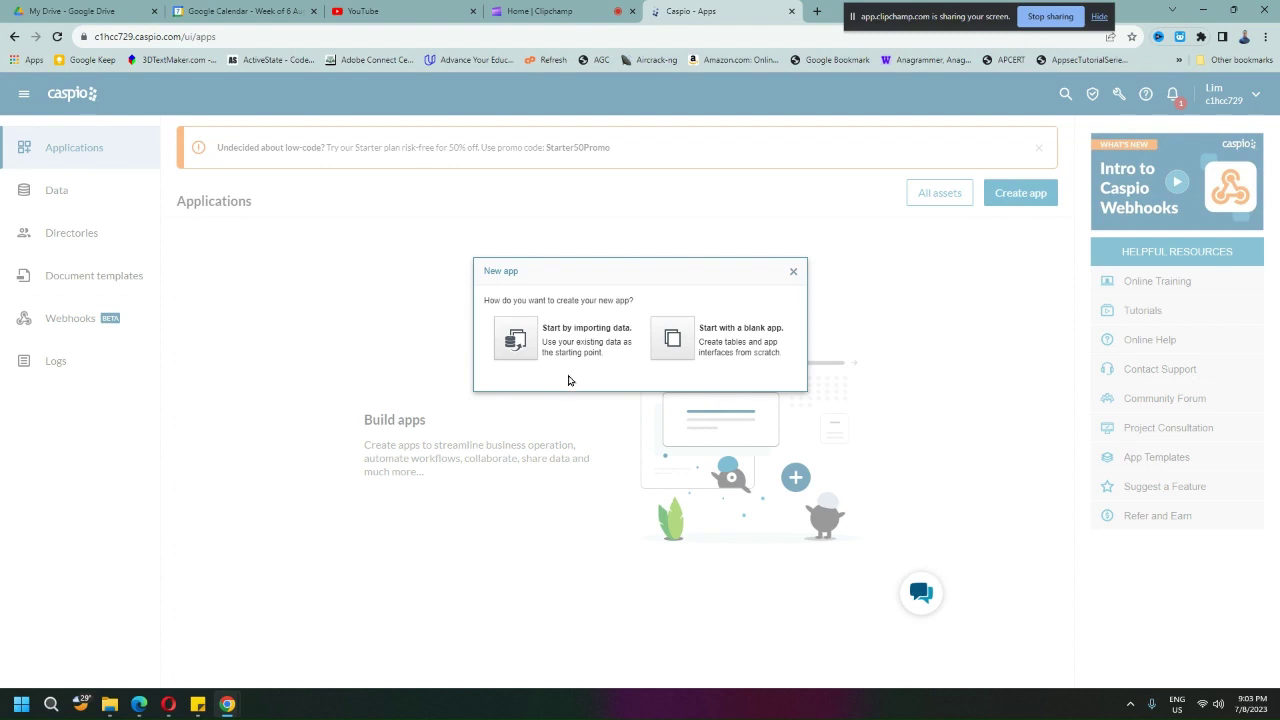
pyautogui.click(688, 348)
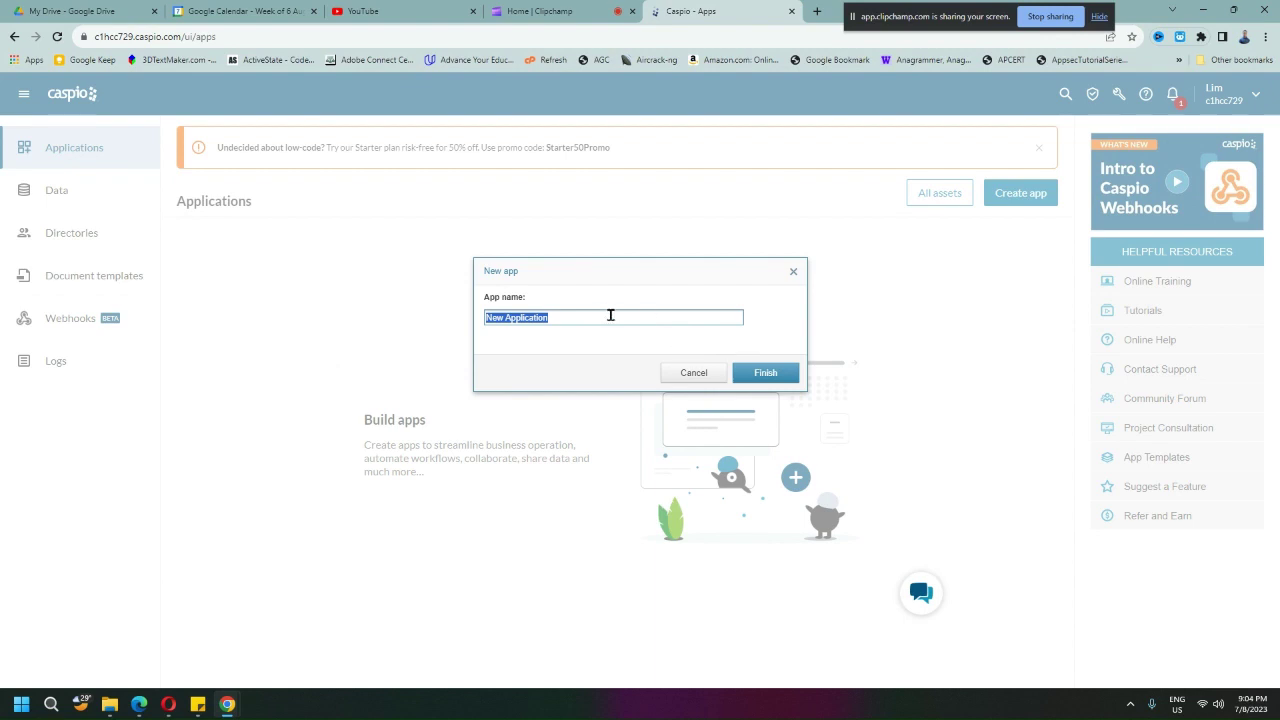
pyautogui.write('Performance App')
pyautogui.click(760, 377)
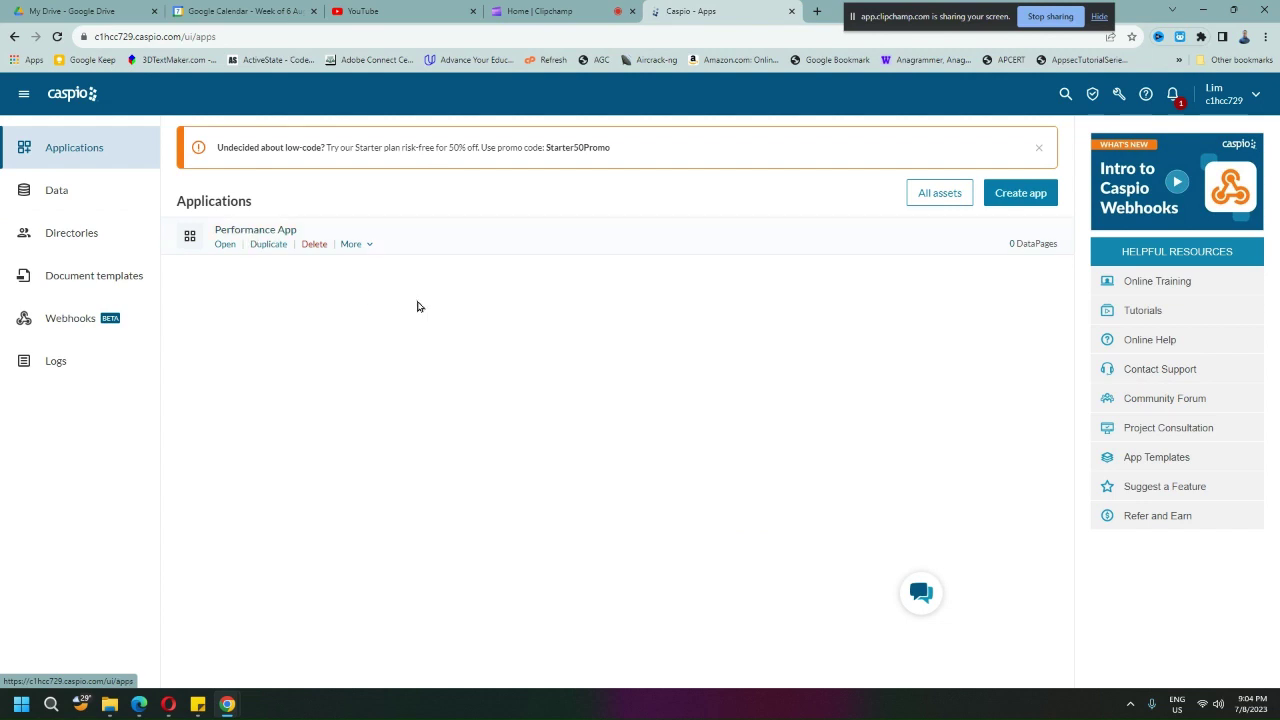
# - Start a new Submission Form DataPage inside Performance App
pyautogui.click(230, 231)
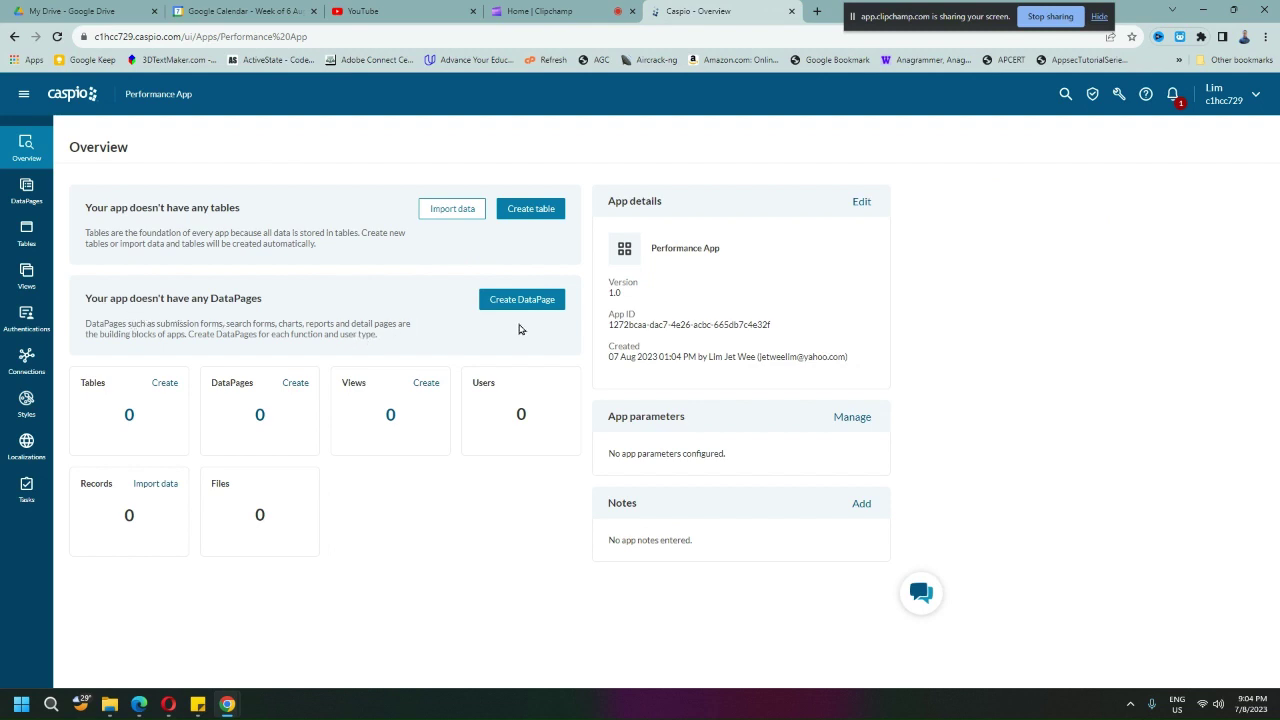
pyautogui.click(34, 198)
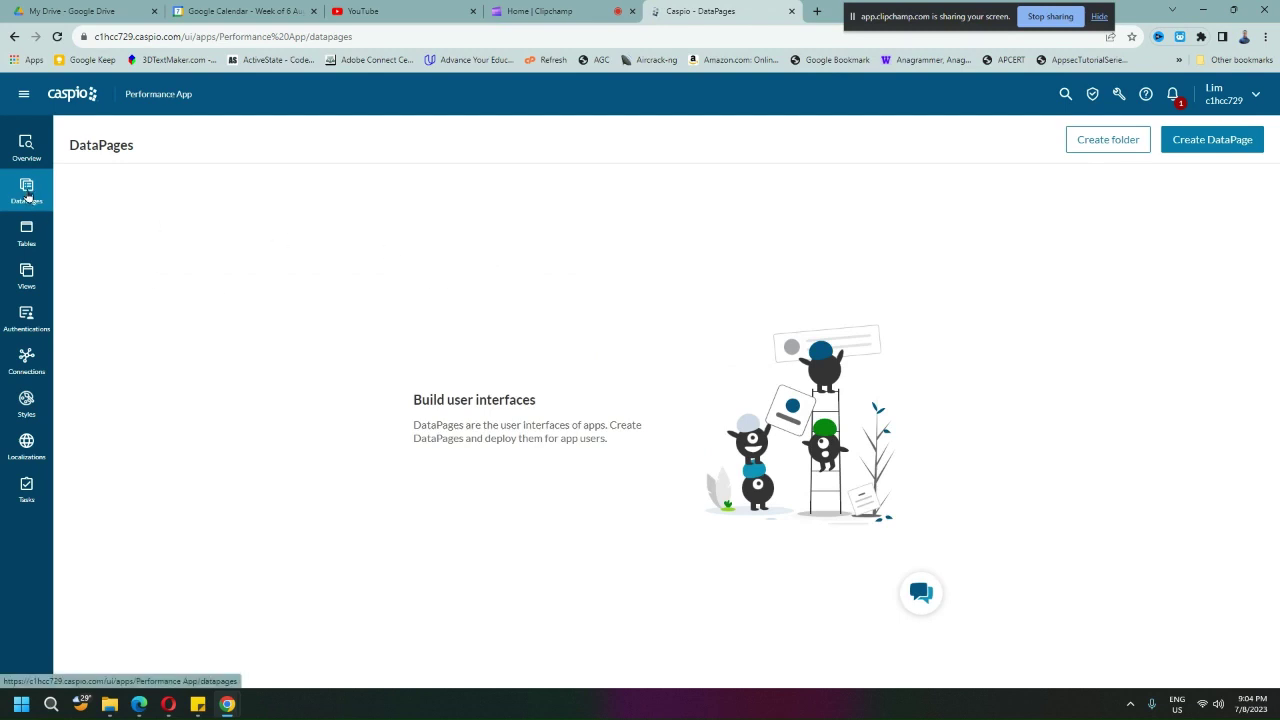
pyautogui.click(1199, 142)
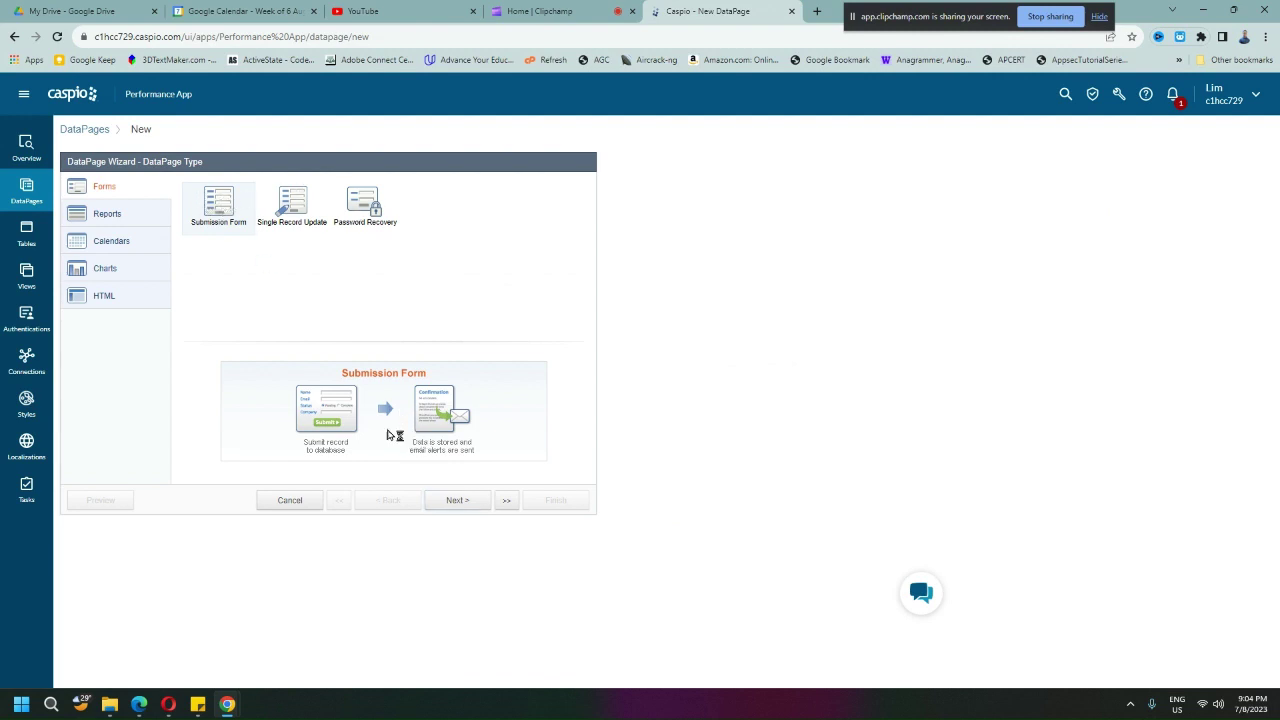
pyautogui.click(457, 500)
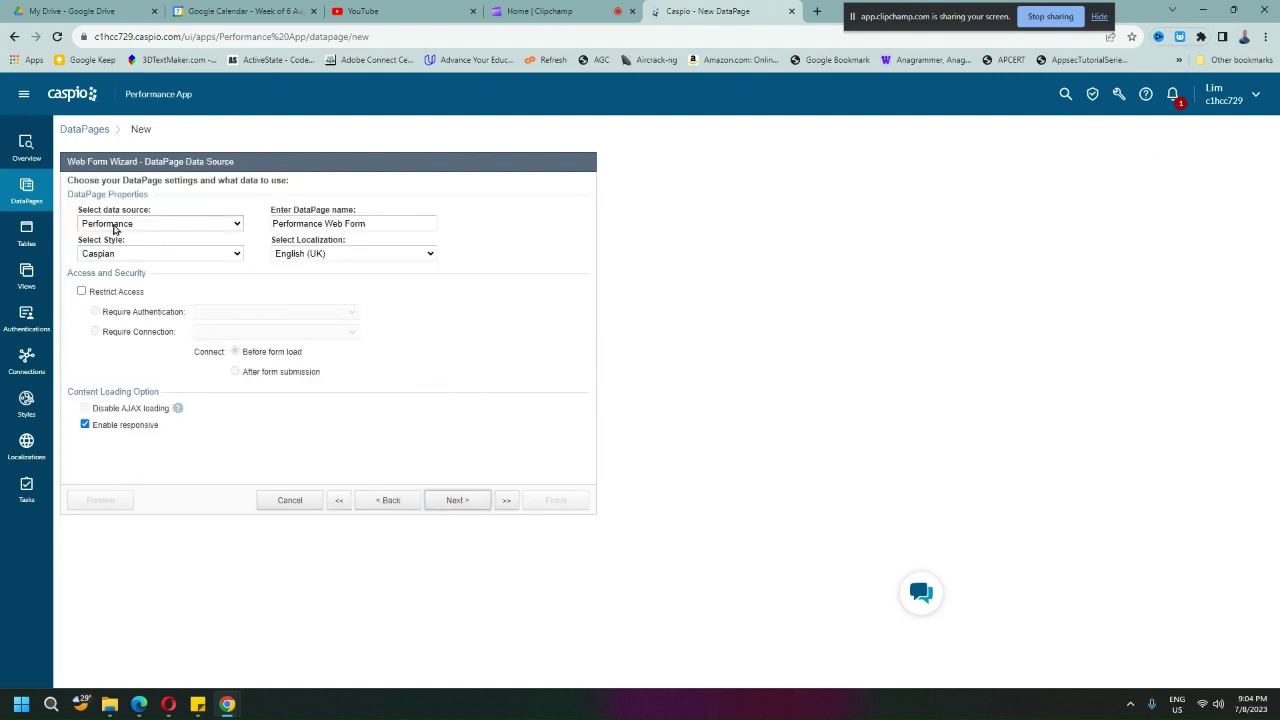
# - Configure the web form with the Performance table as data source, English localization and the Caspian style
pyautogui.click(184, 226)
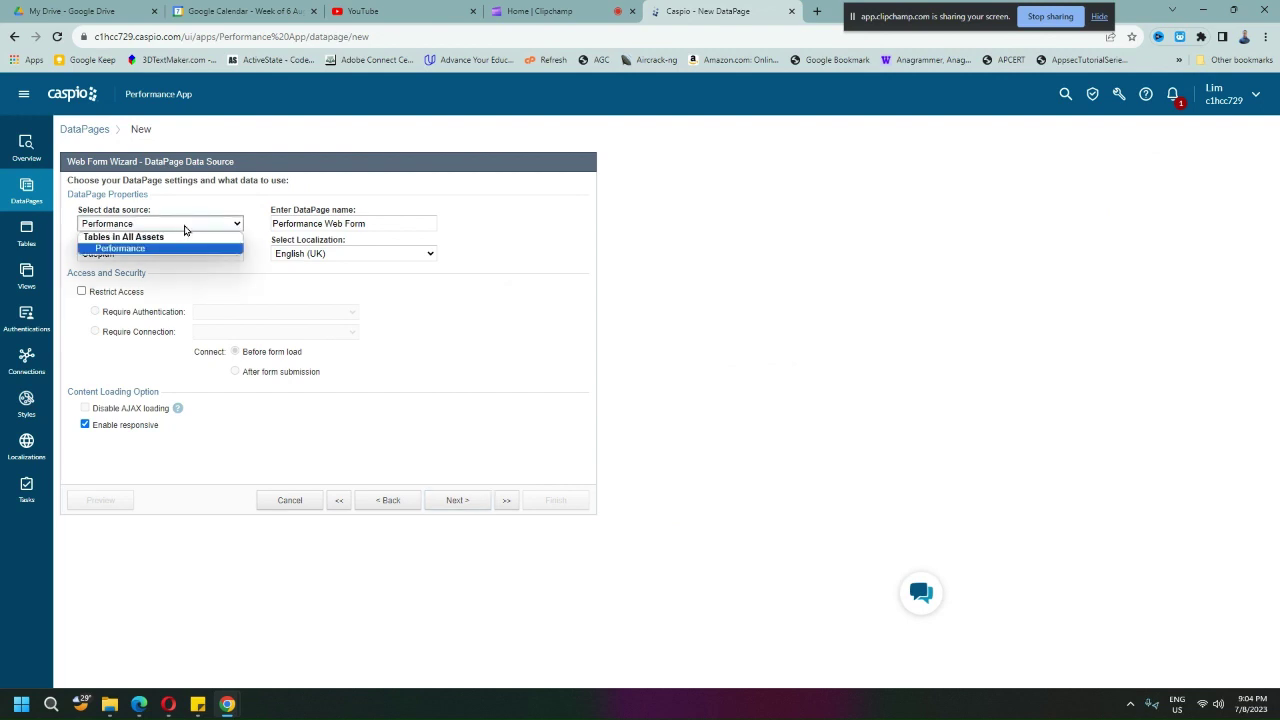
pyautogui.click(145, 239)
pyautogui.click(146, 226)
pyautogui.click(149, 249)
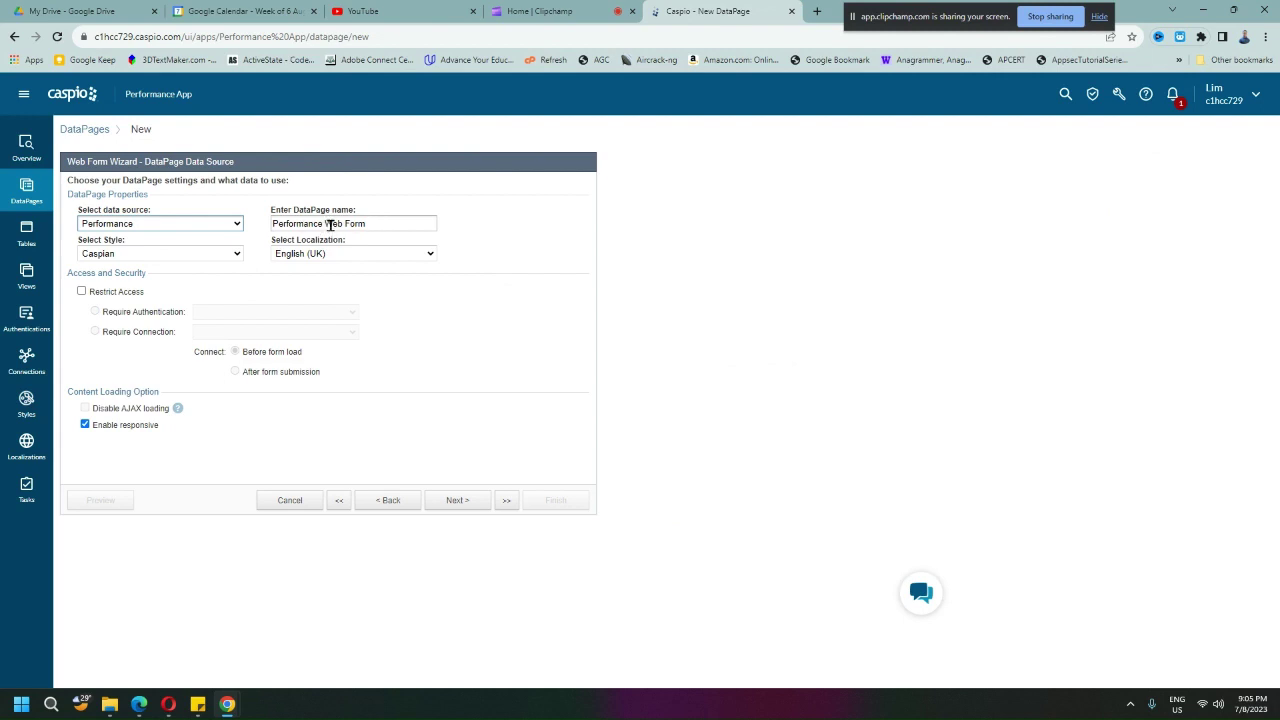
pyautogui.click(375, 253)
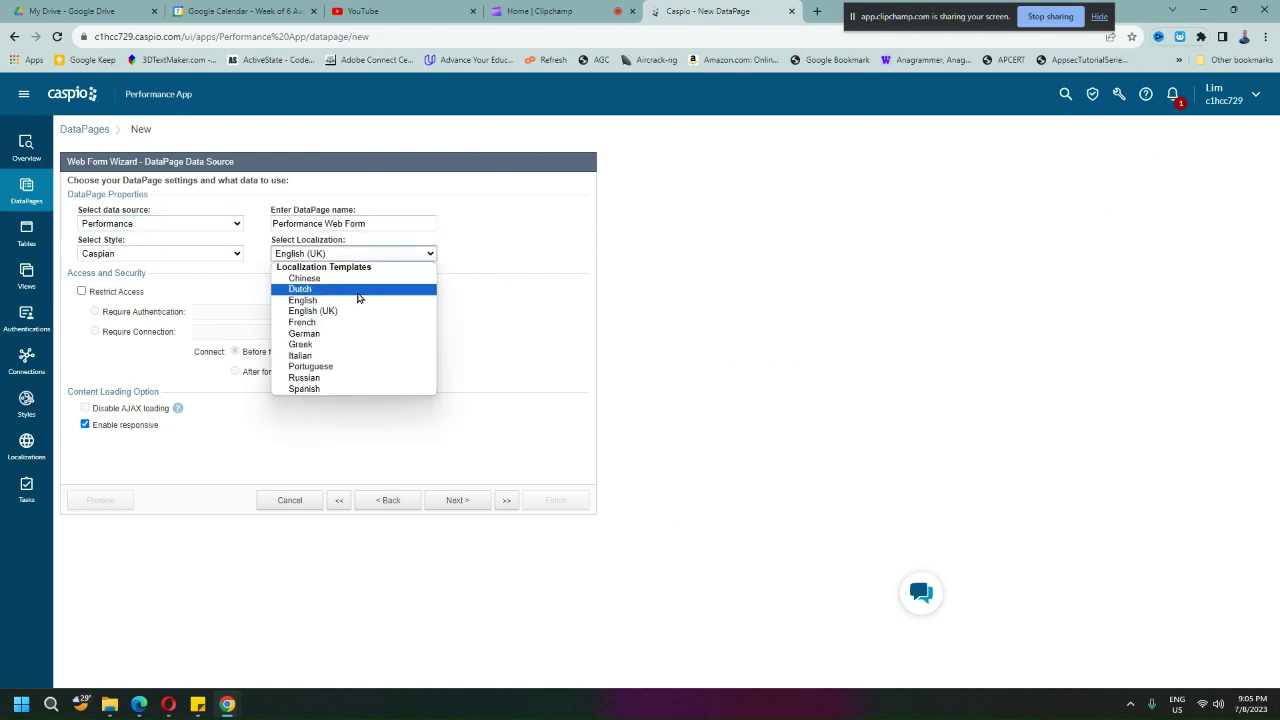
pyautogui.click(361, 300)
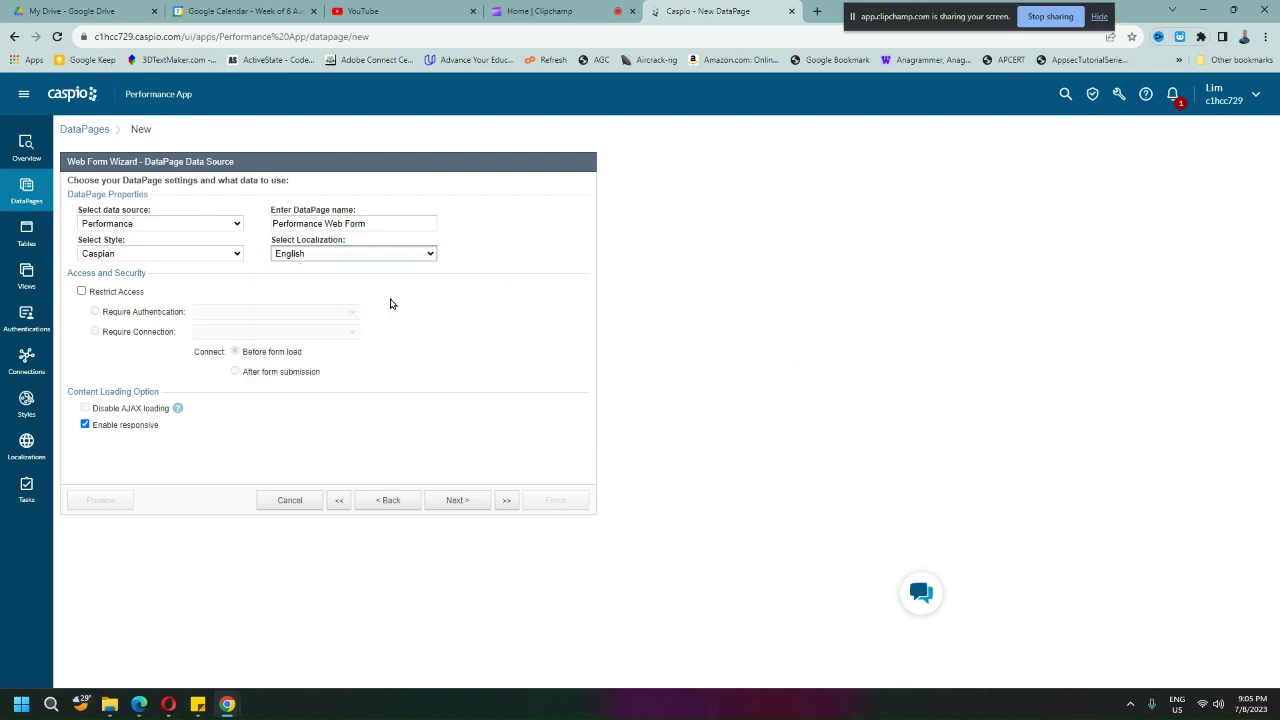
pyautogui.click(229, 255)
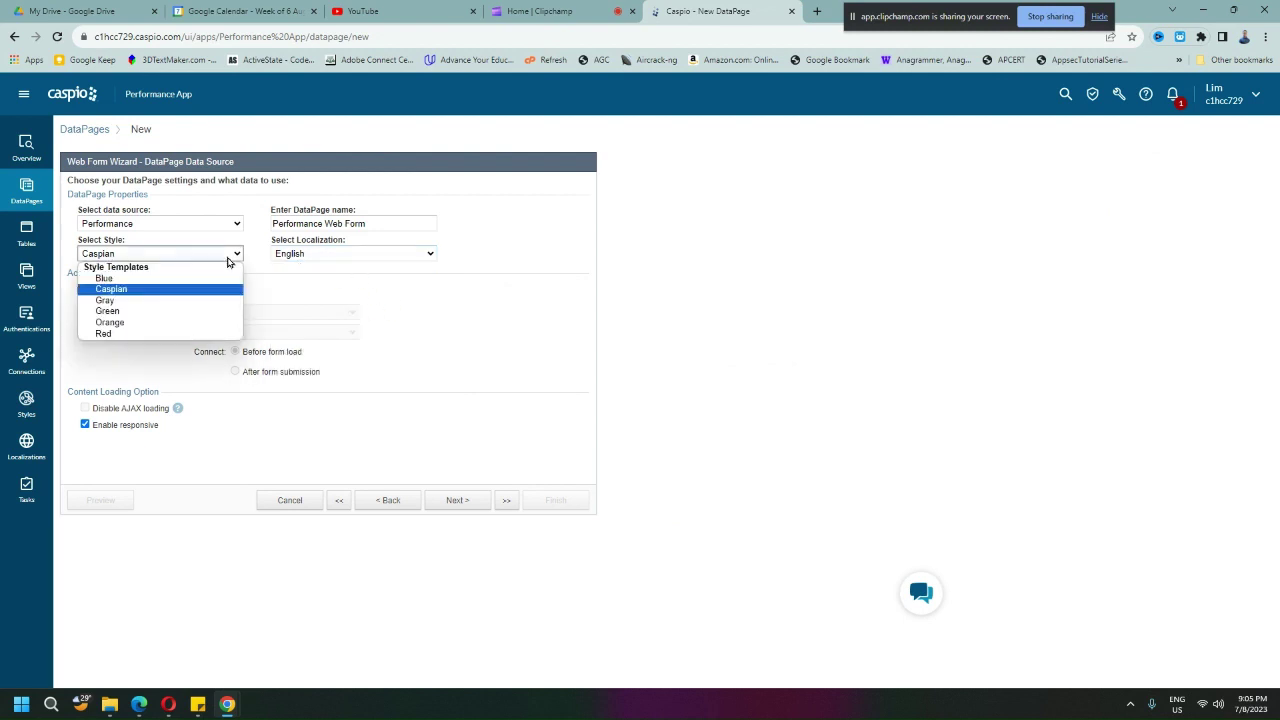
pyautogui.click(227, 258)
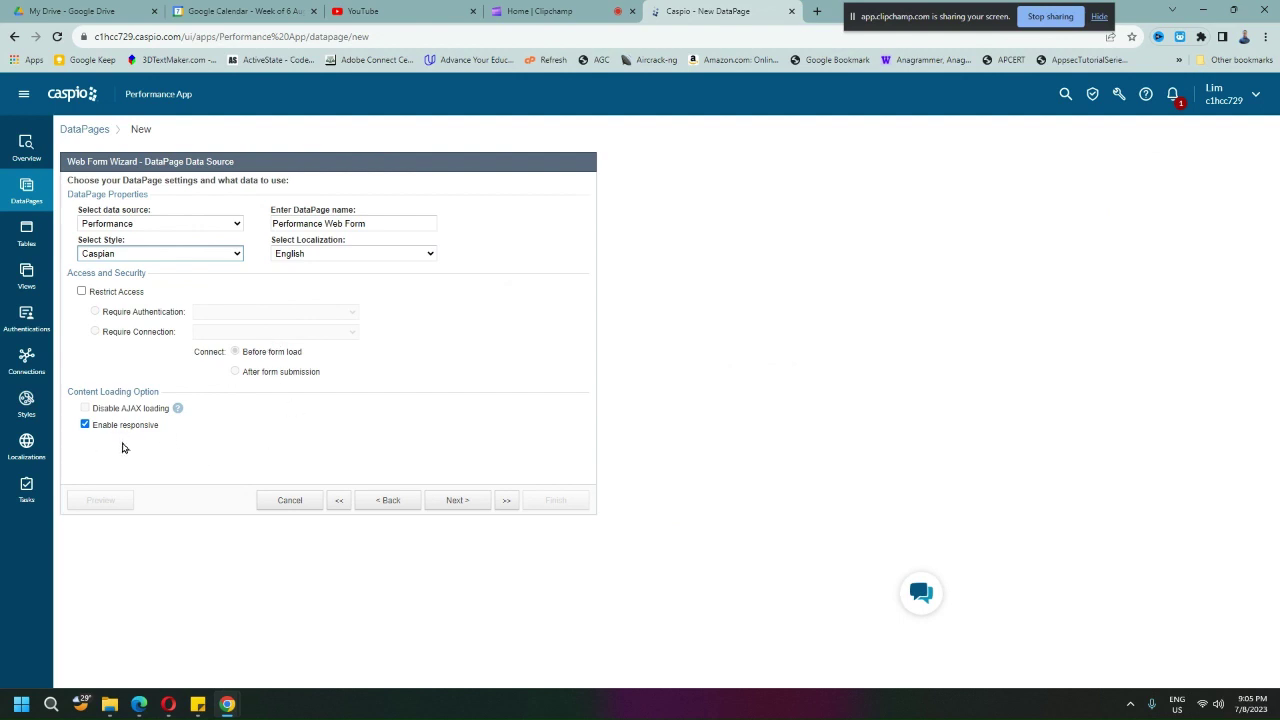
pyautogui.click(456, 503)
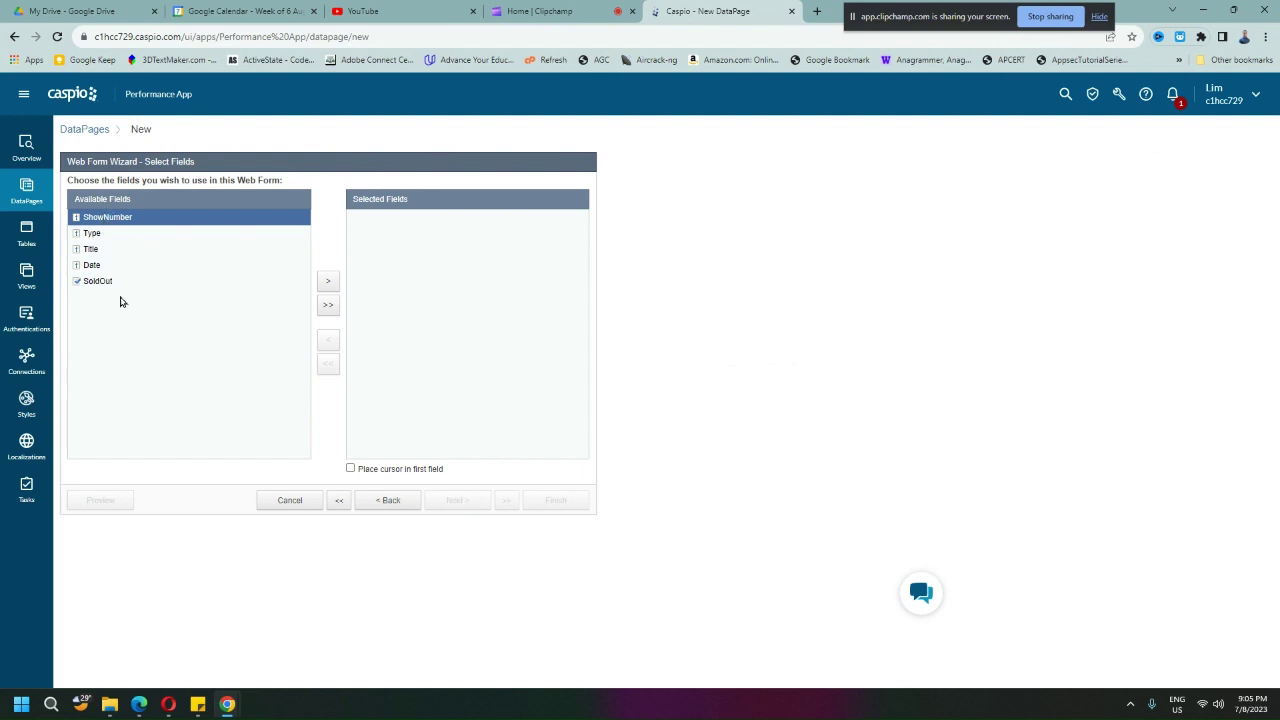
# - Include all available Performance fields in the web form and proceed to configuring them
pyautogui.click(330, 307)
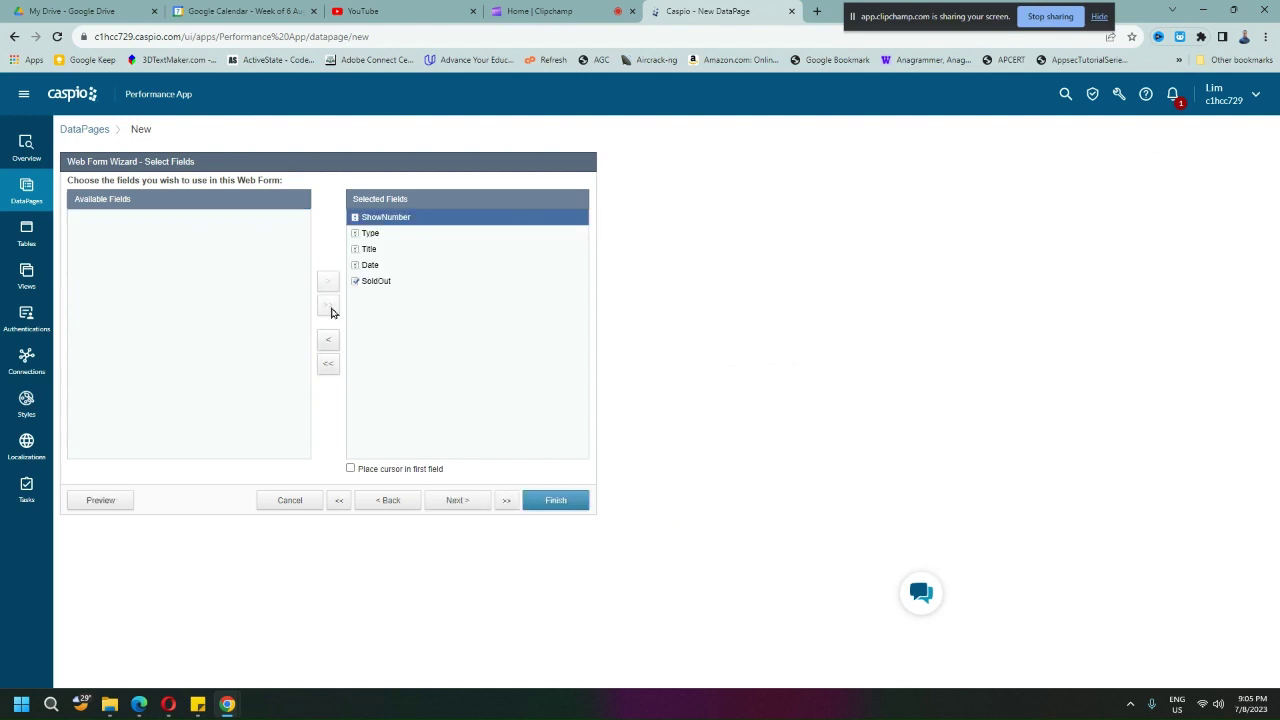
pyautogui.click(455, 500)
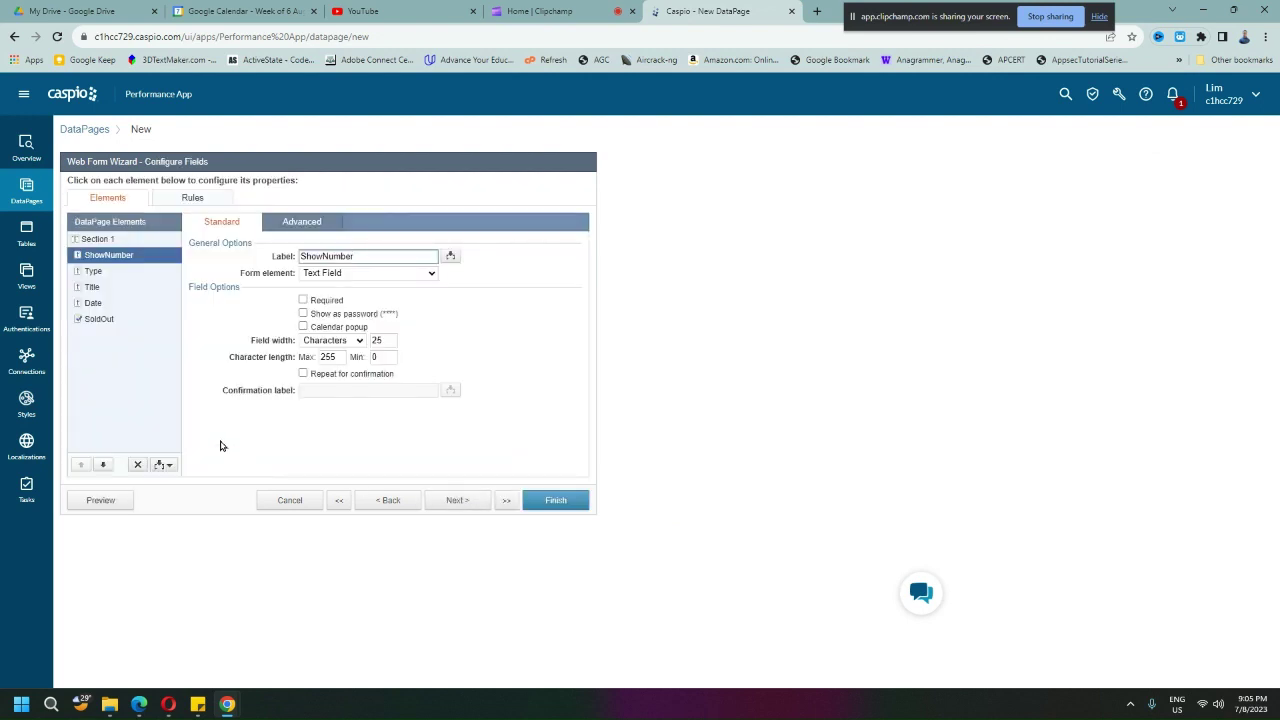
# - Enable the calendar popup for the Date field, keeping it as a Text Field element
pyautogui.click(94, 286)
pyautogui.click(95, 302)
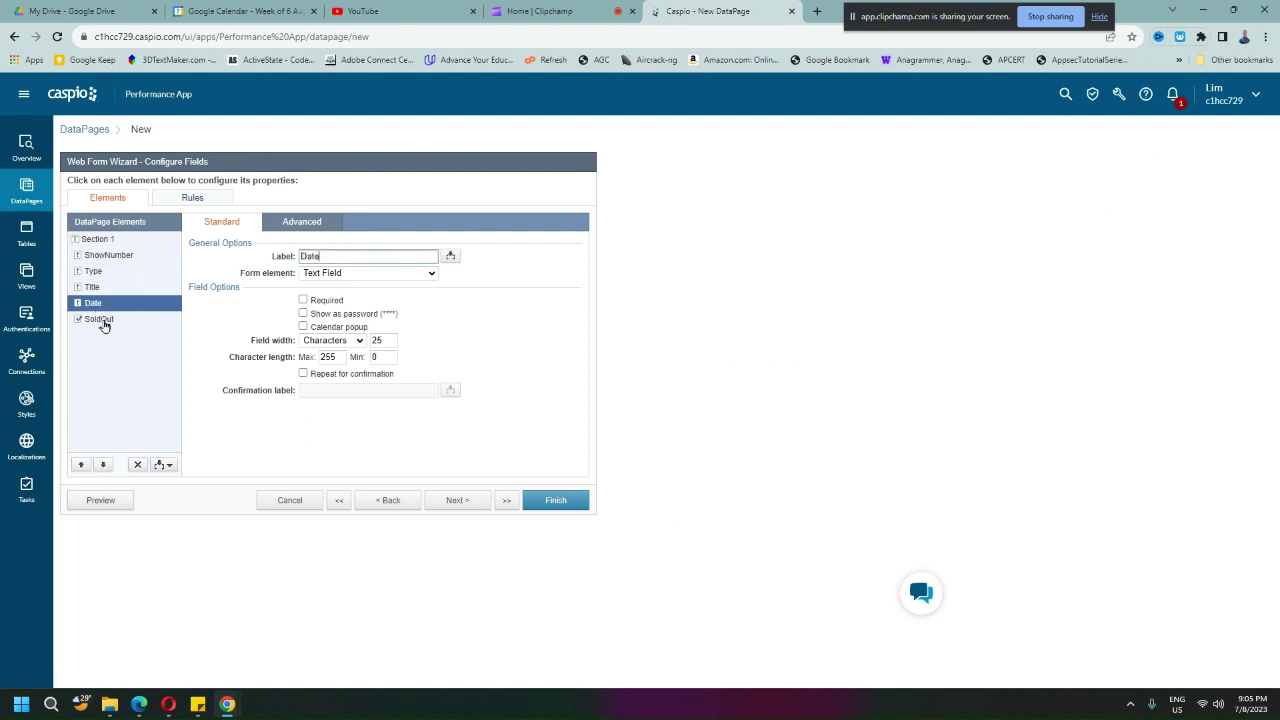
pyautogui.click(102, 318)
pyautogui.click(104, 260)
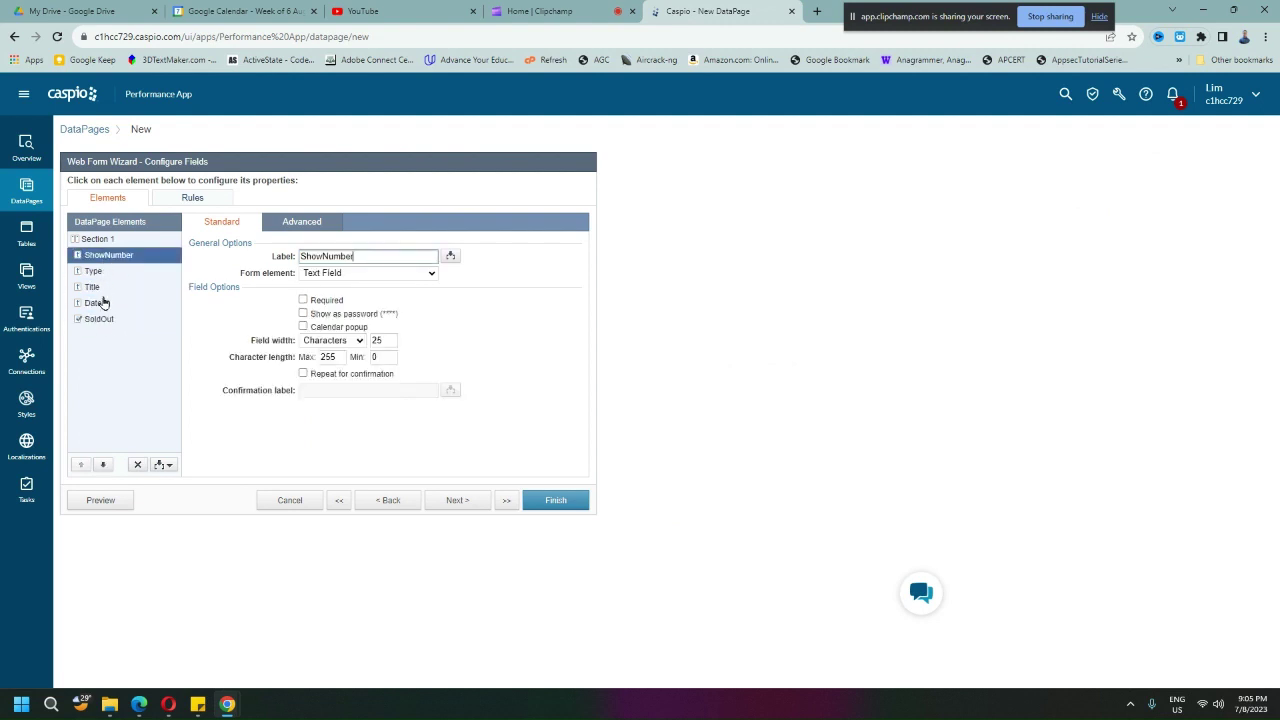
pyautogui.click(102, 303)
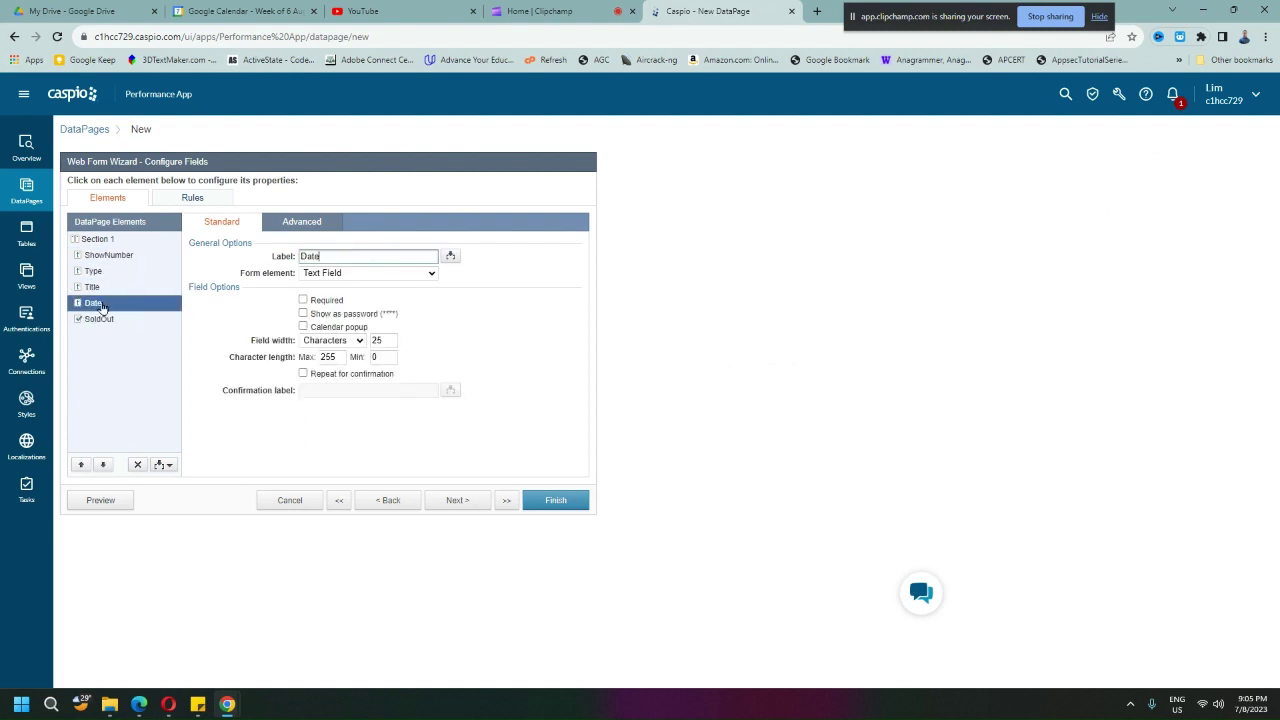
pyautogui.click(429, 274)
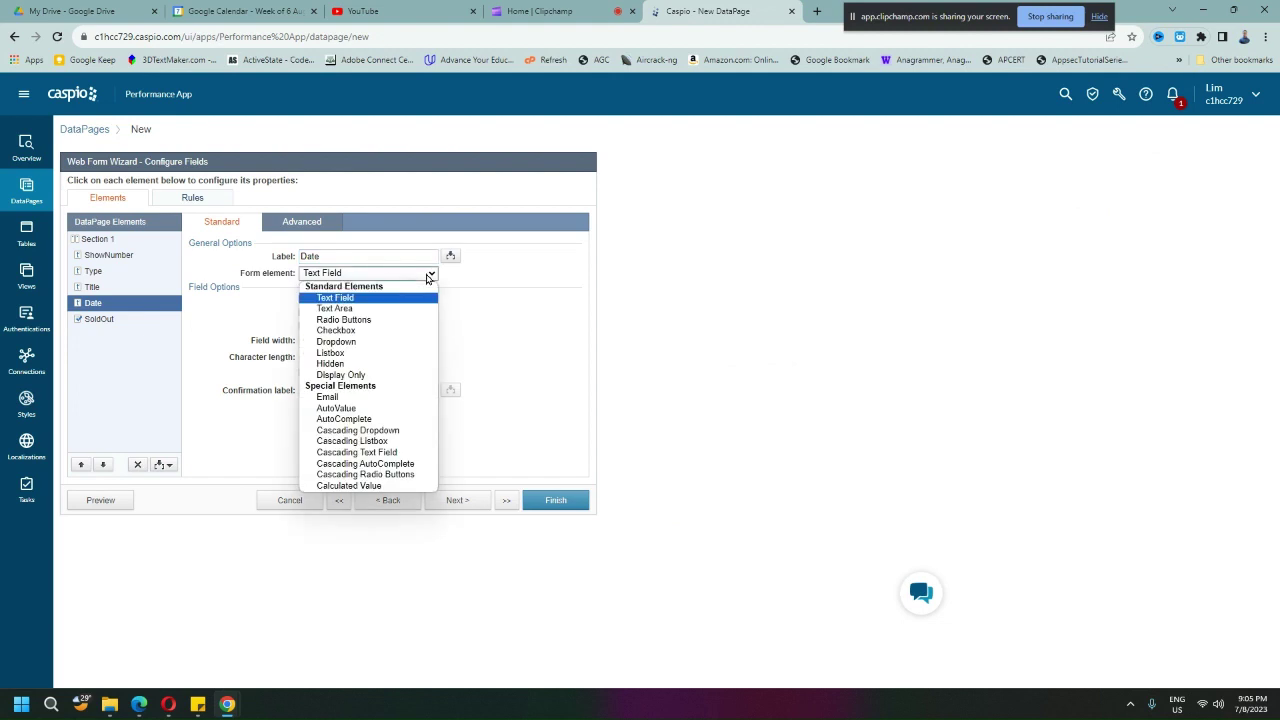
pyautogui.click(427, 277)
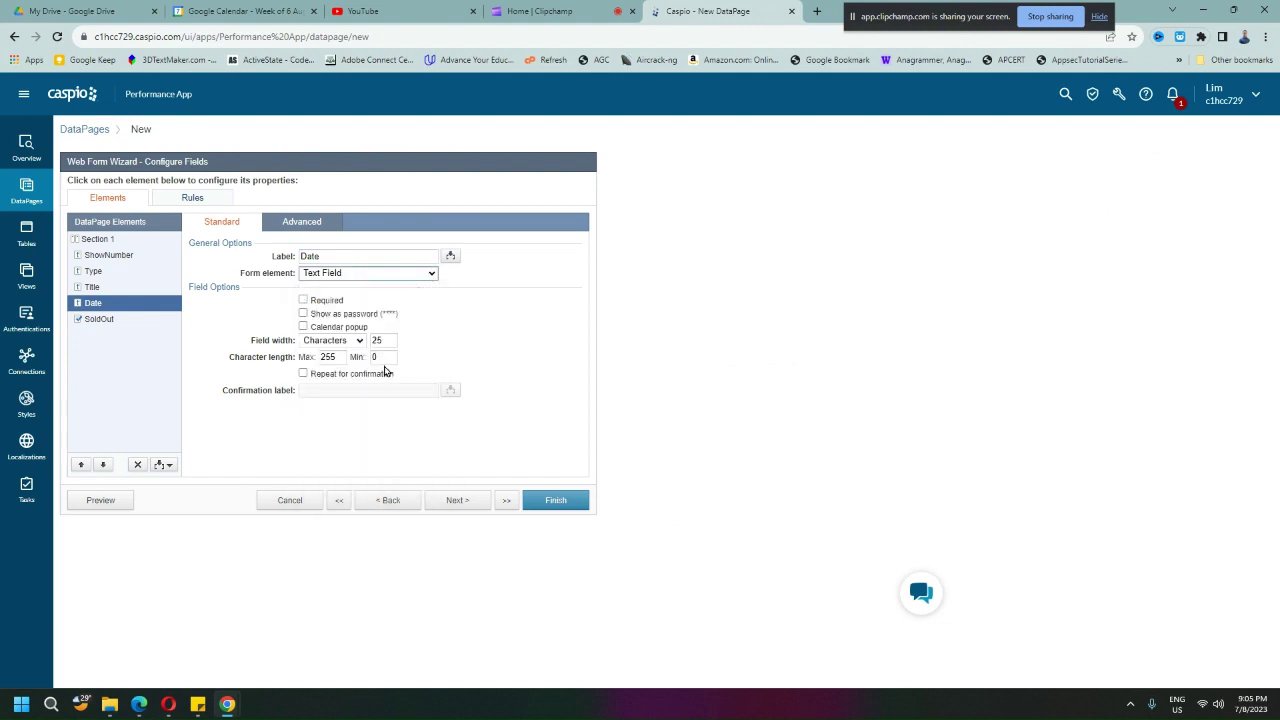
pyautogui.click(303, 326)
# - Preview the web form, try the Date field's calendar popup, and close the preview
pyautogui.click(101, 499)
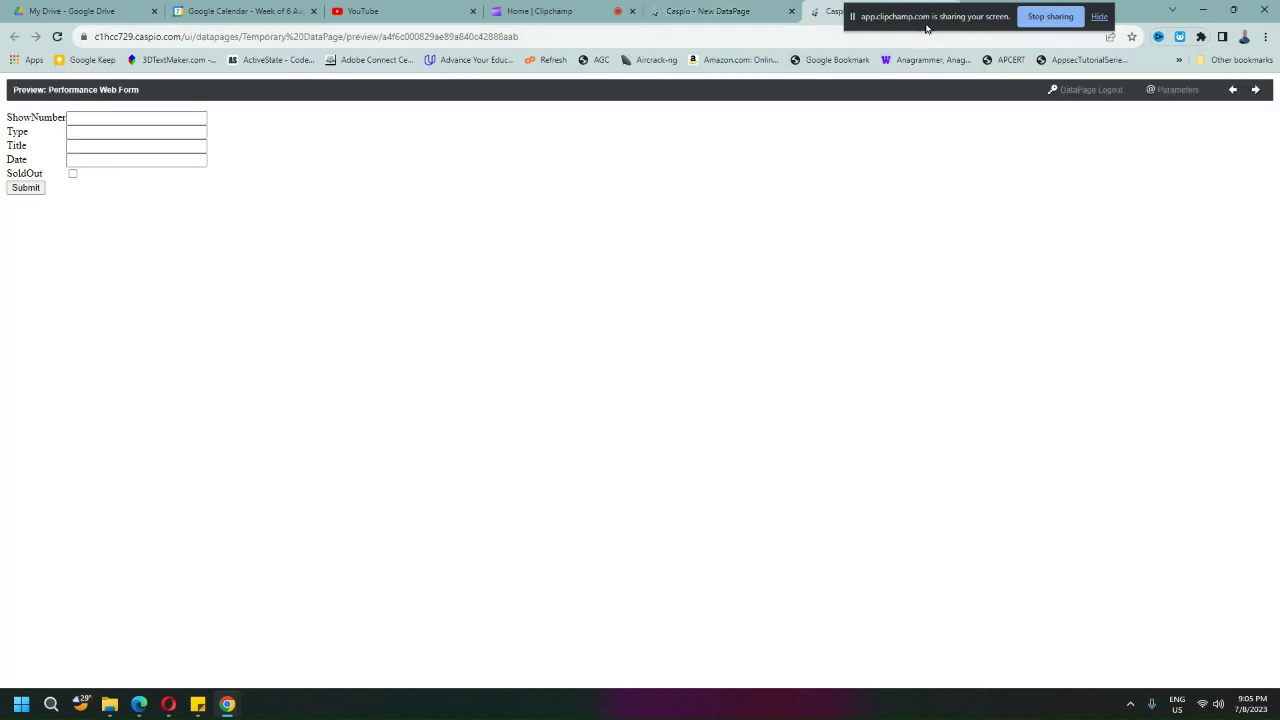
pyautogui.click(234, 215)
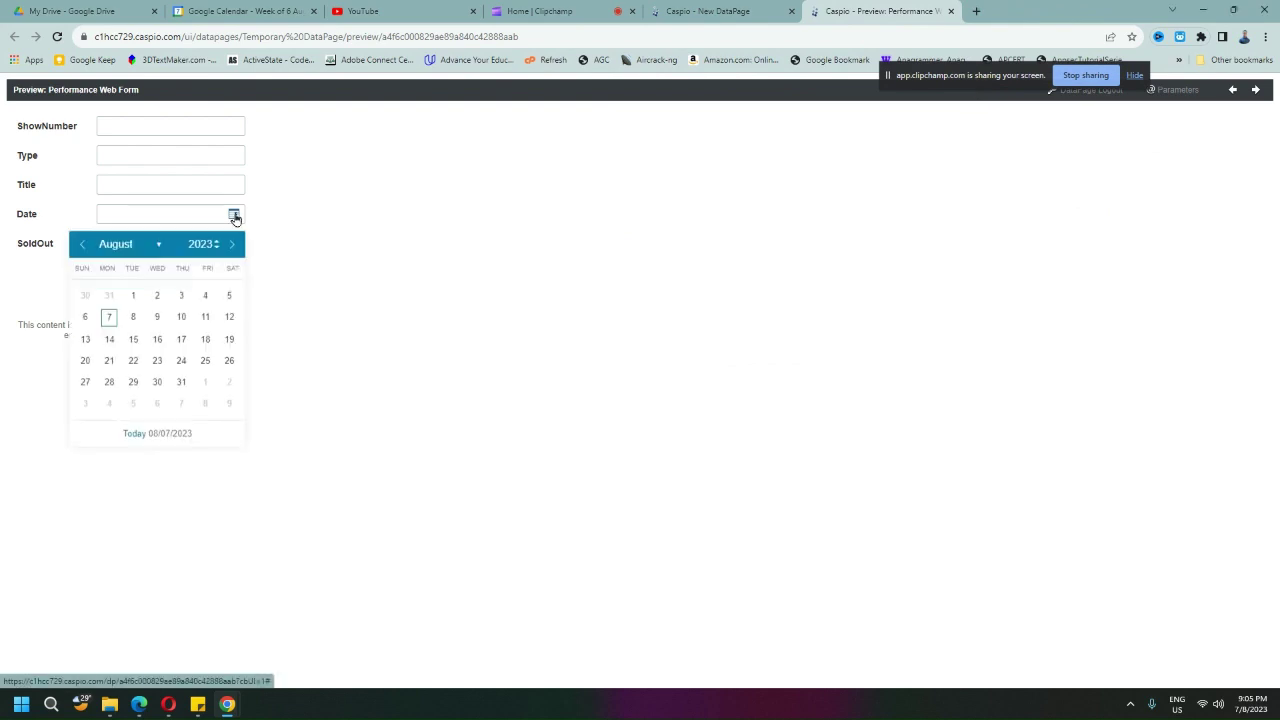
pyautogui.click(234, 215)
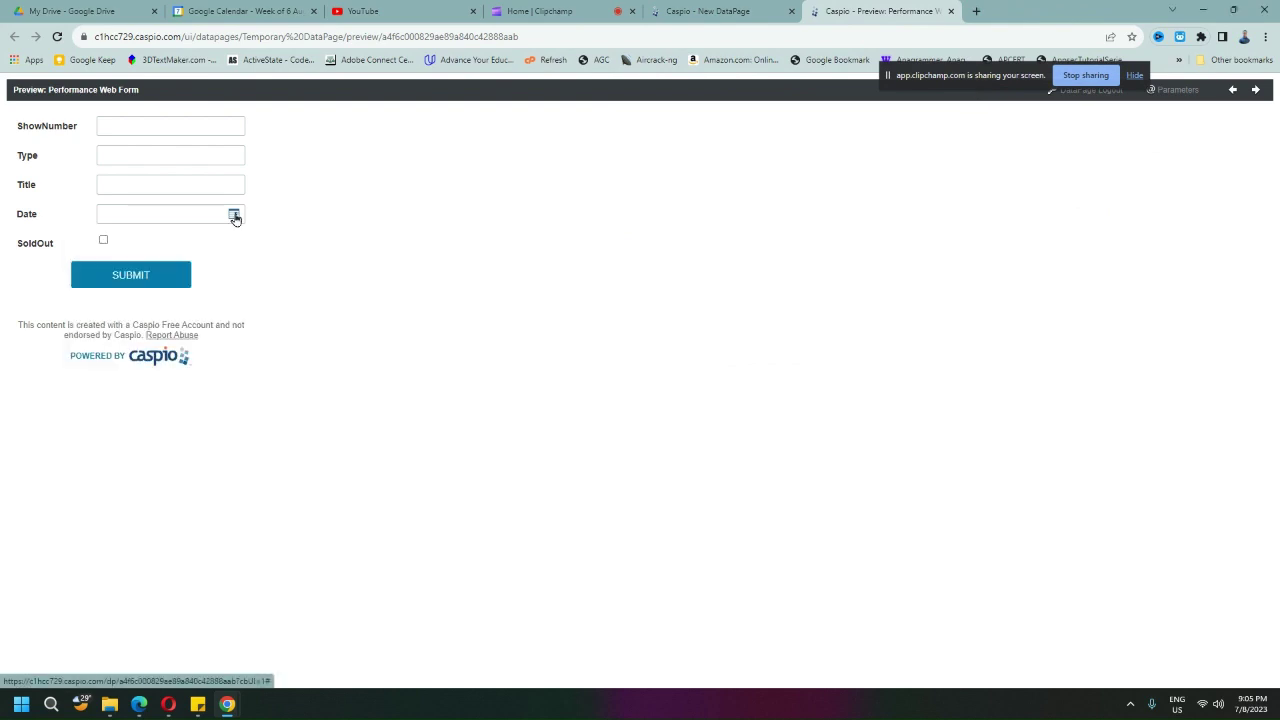
pyautogui.click(950, 11)
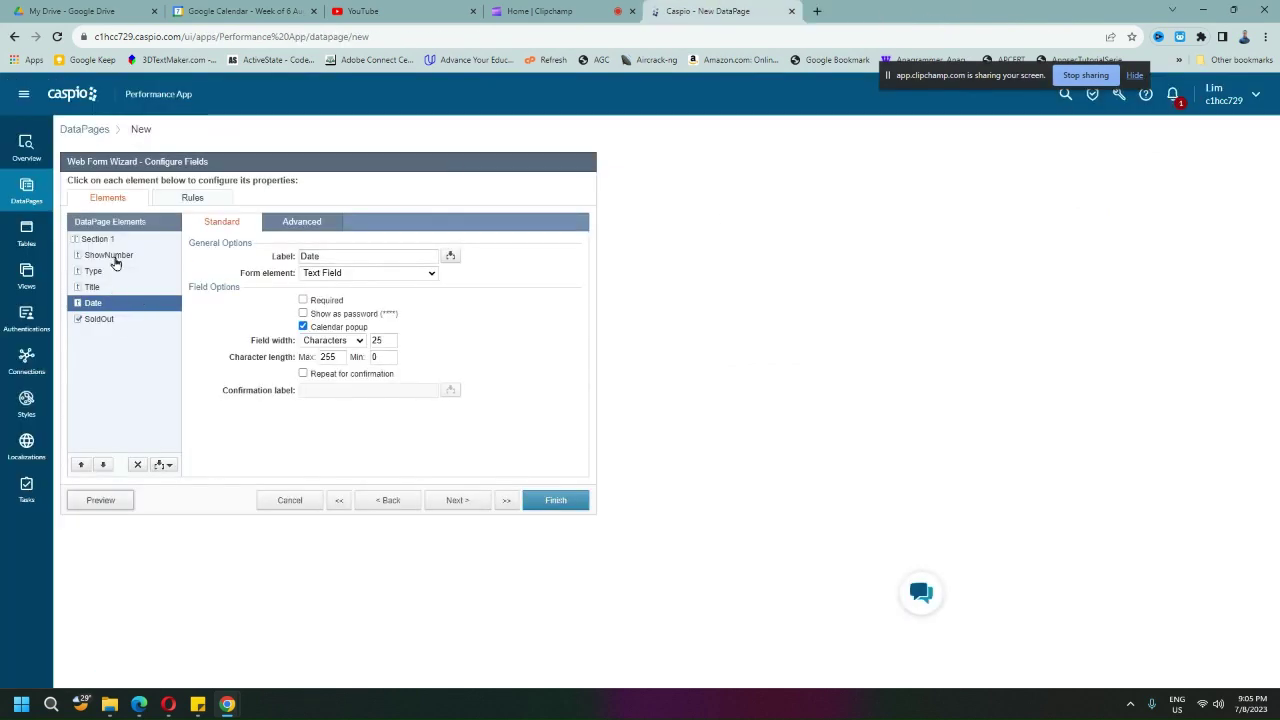
# - Set the default label position of Section 1 to Top
pyautogui.click(95, 288)
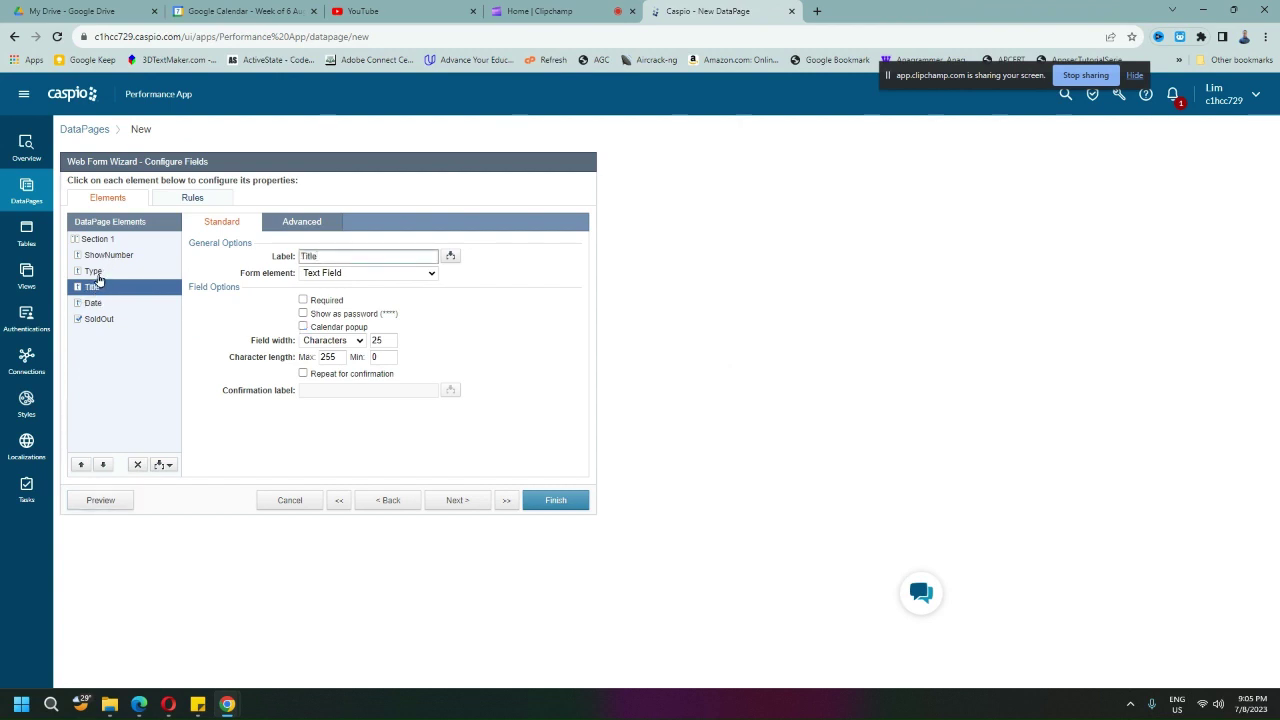
pyautogui.click(102, 243)
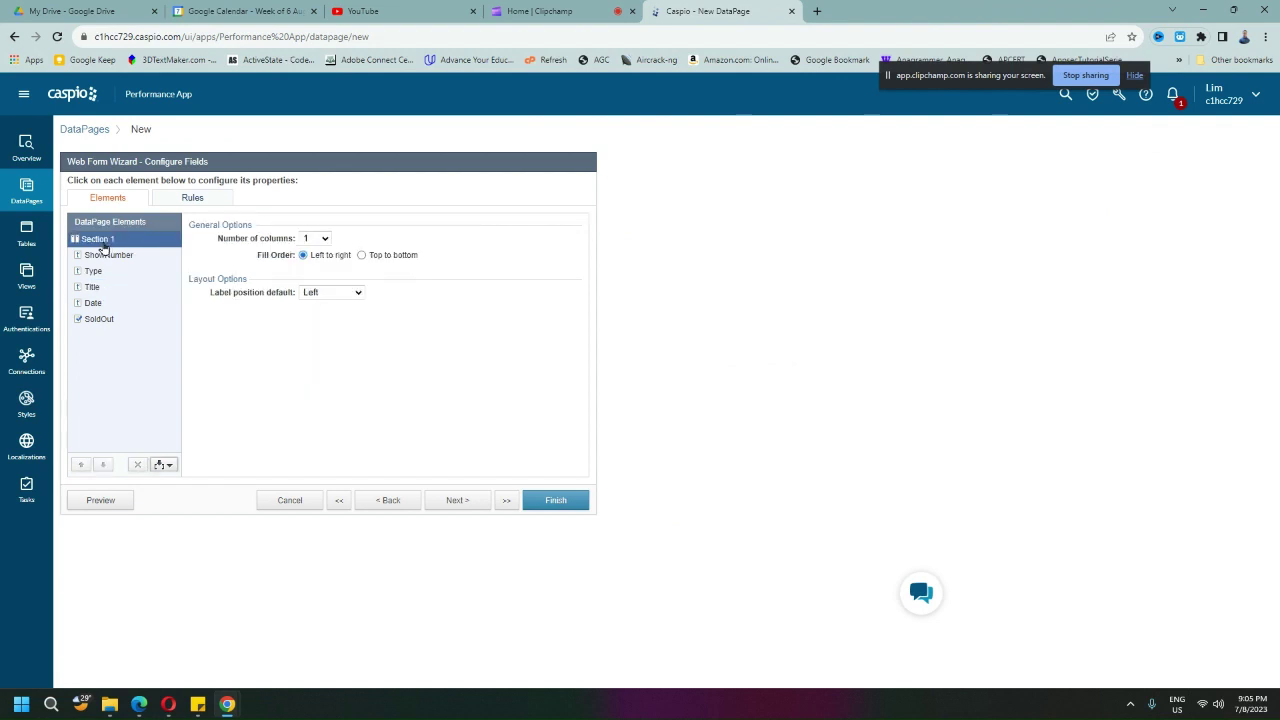
pyautogui.click(346, 294)
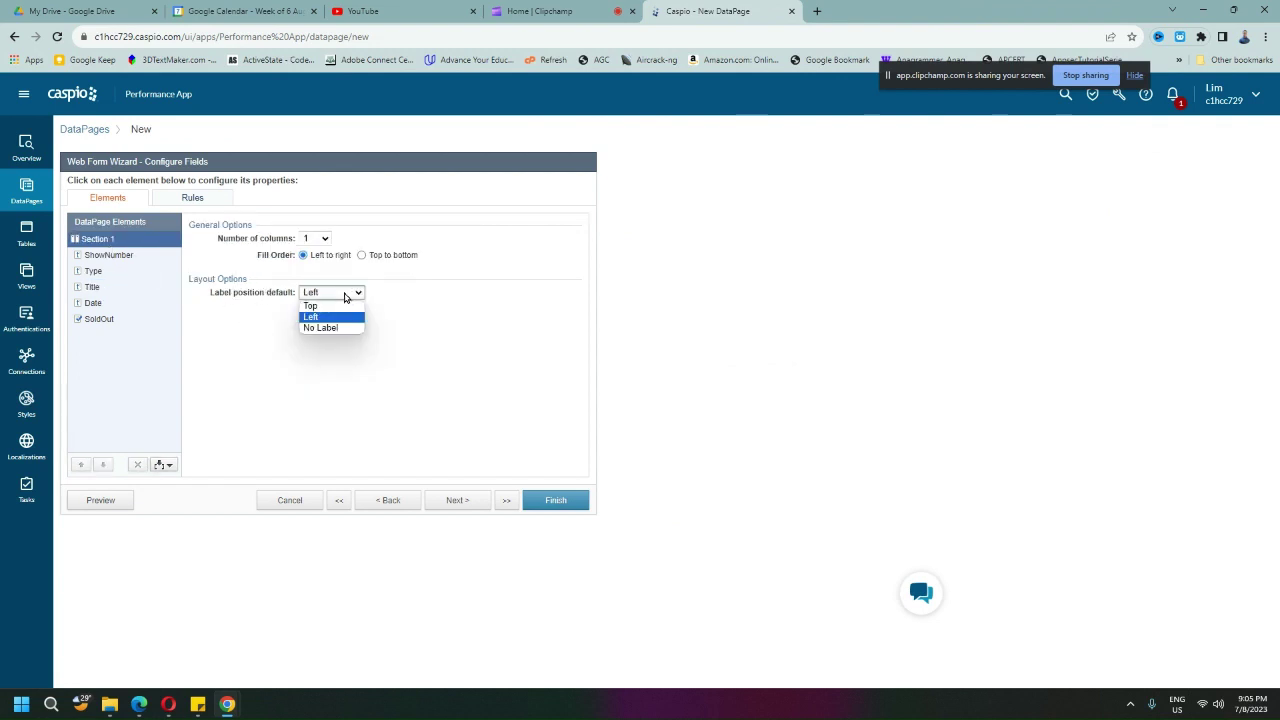
pyautogui.click(343, 307)
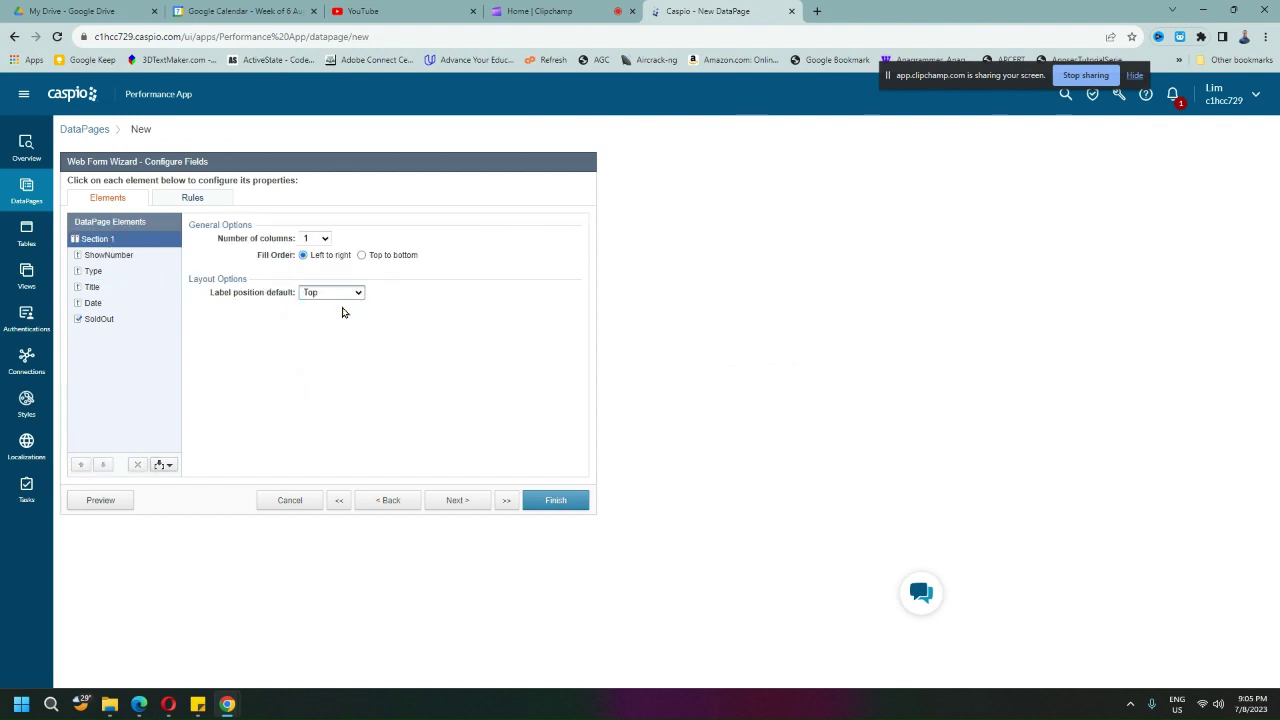
# - Preview the web form to check the label placement, and close the preview
pyautogui.click(124, 500)
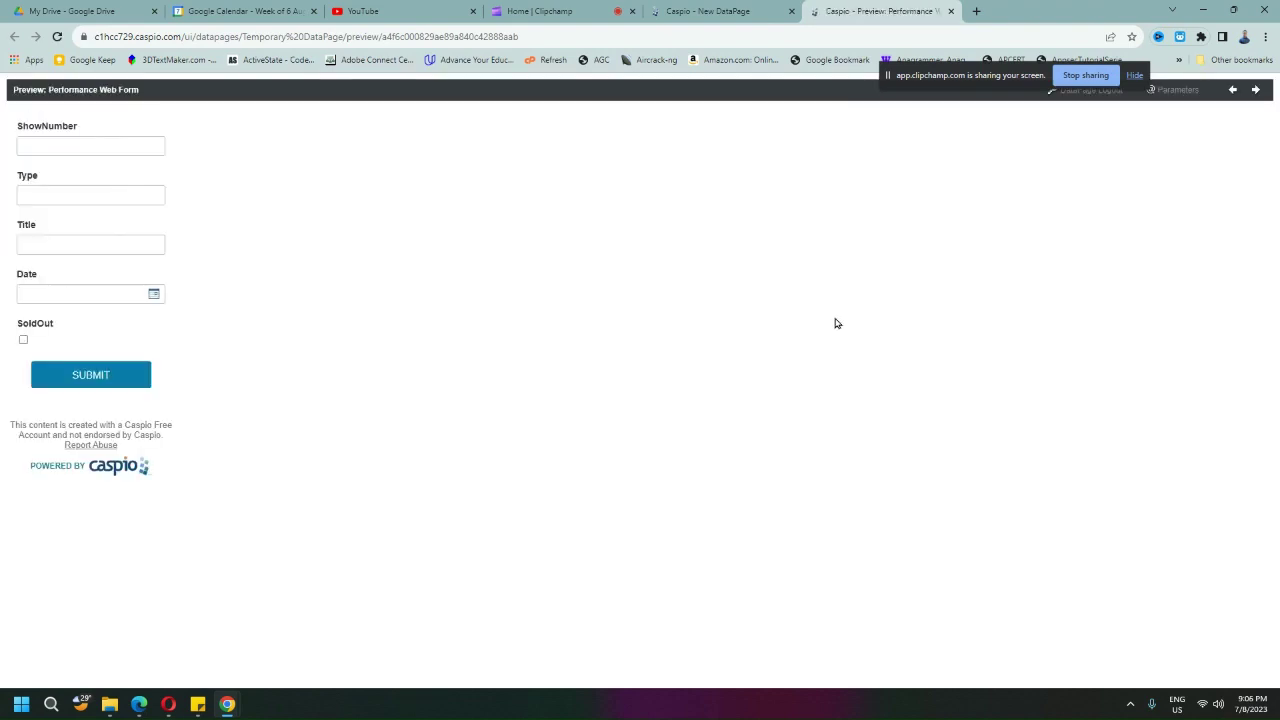
pyautogui.doubleClick(52, 127)
pyautogui.click(344, 228)
pyautogui.click(951, 11)
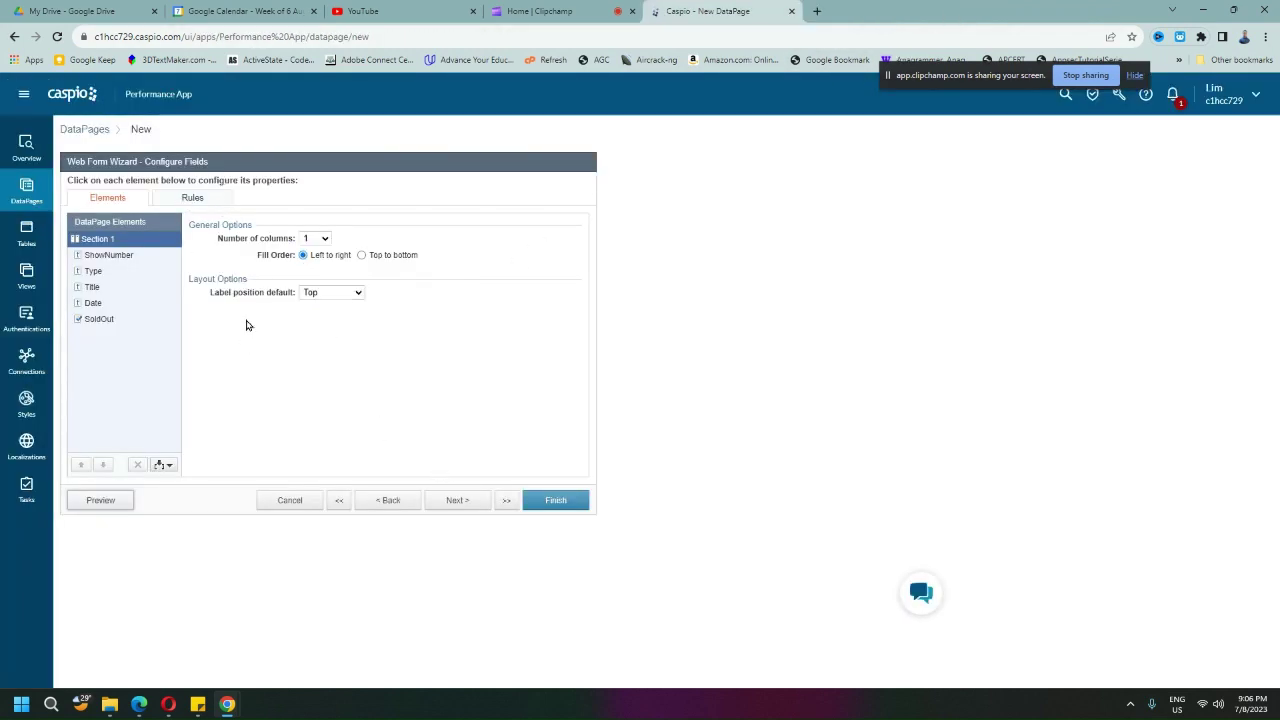
# - Finish the web form wizard, keeping the default success message as the destination after record submission
pyautogui.click(89, 274)
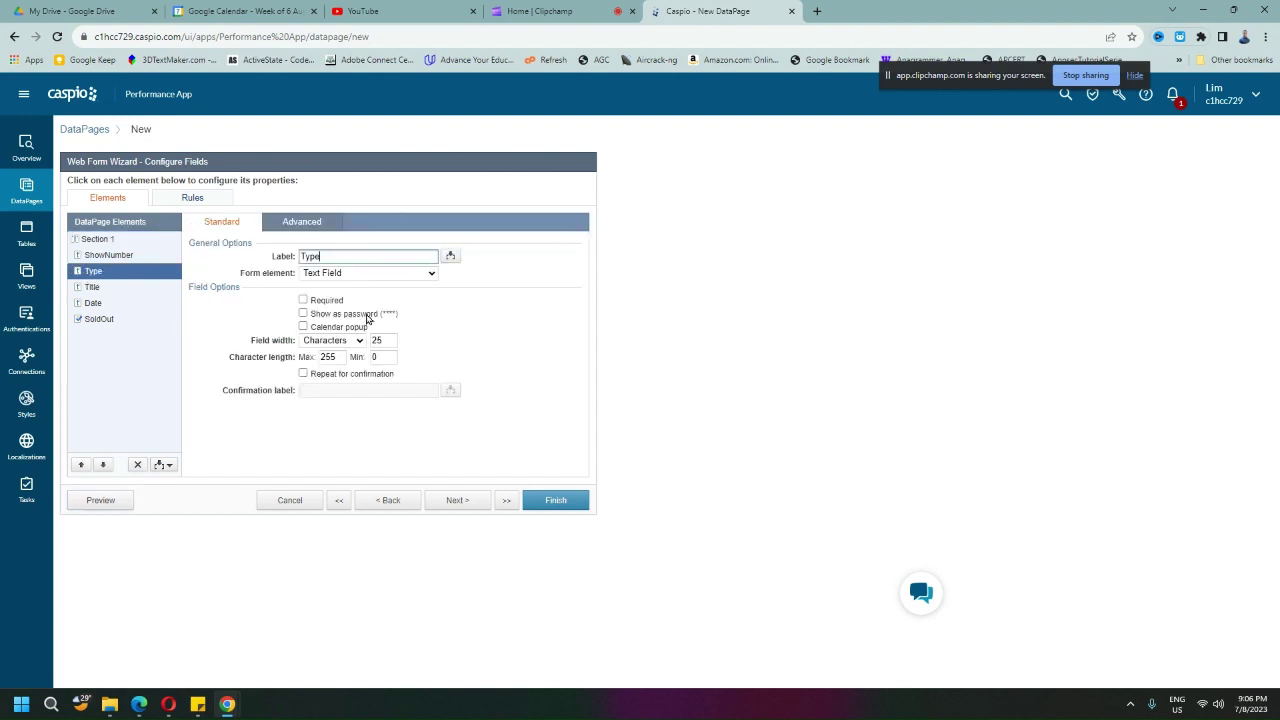
pyautogui.click(475, 502)
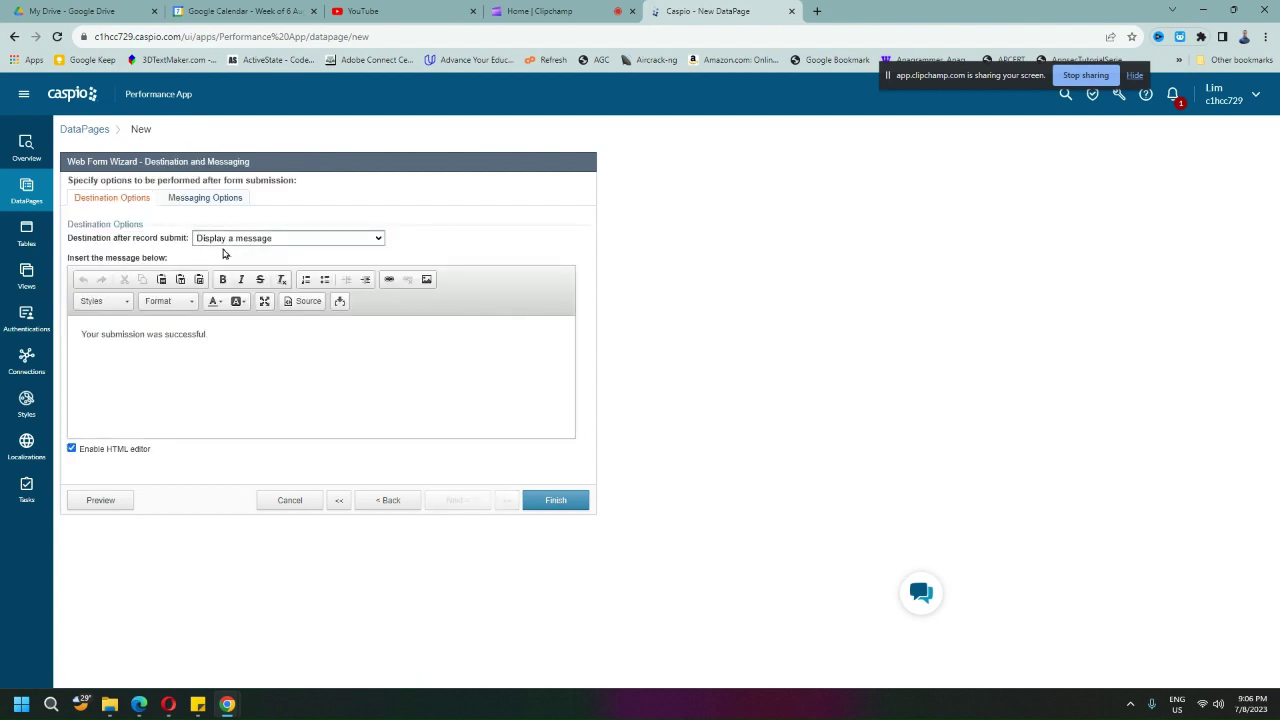
pyautogui.moveTo(211, 335); pyautogui.dragTo(80, 334)
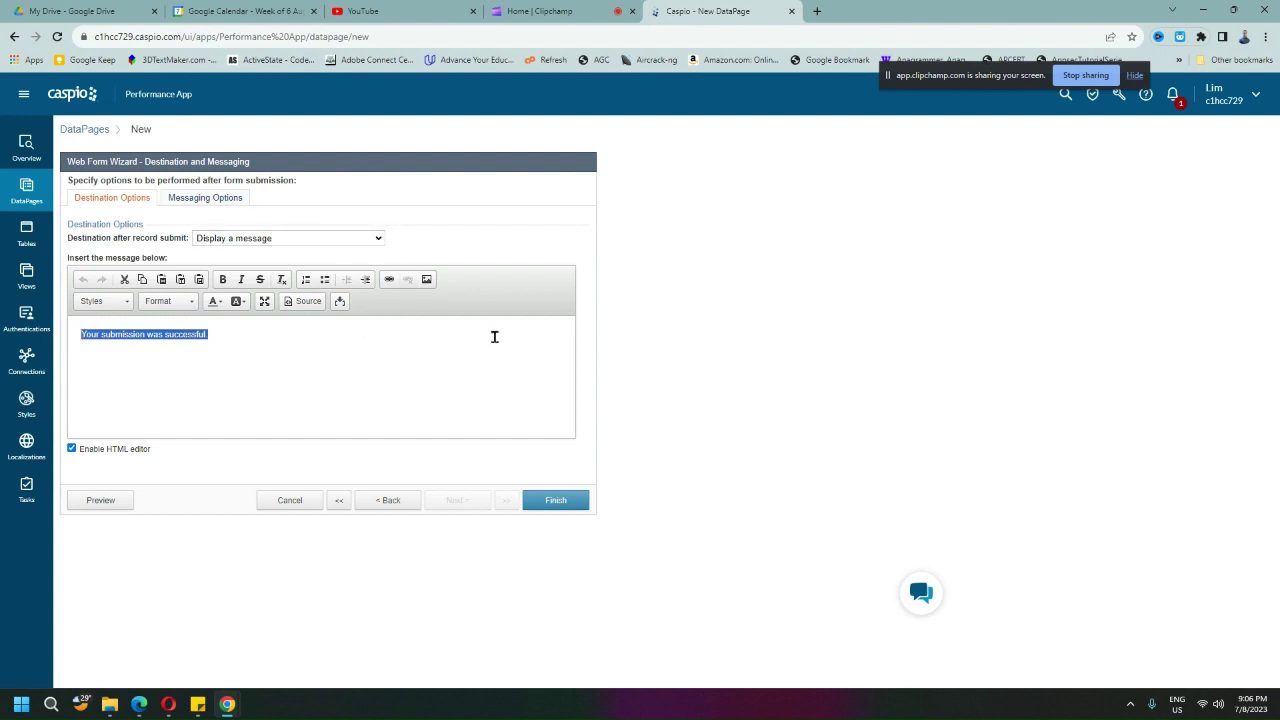
pyautogui.click(557, 502)
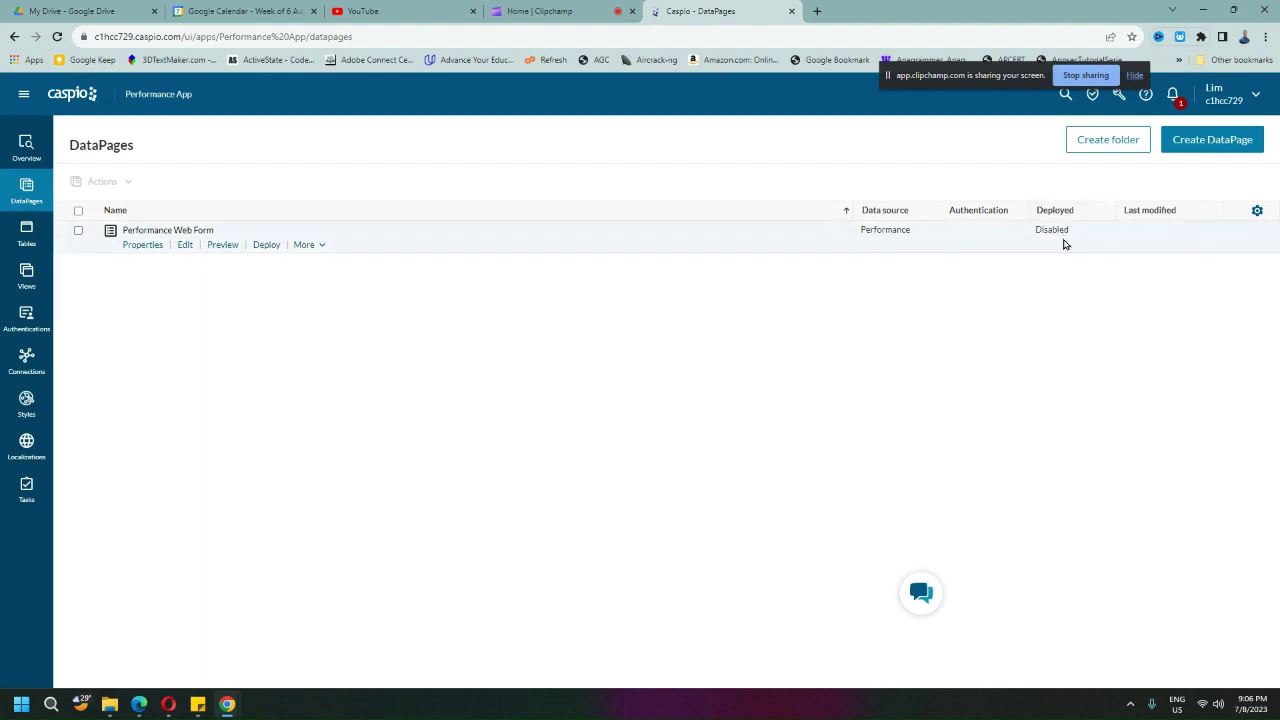
# - Enable deployment of Performance Web Form, copy its Embed deployment code, and close the deployment dialog
pyautogui.click(265, 245)
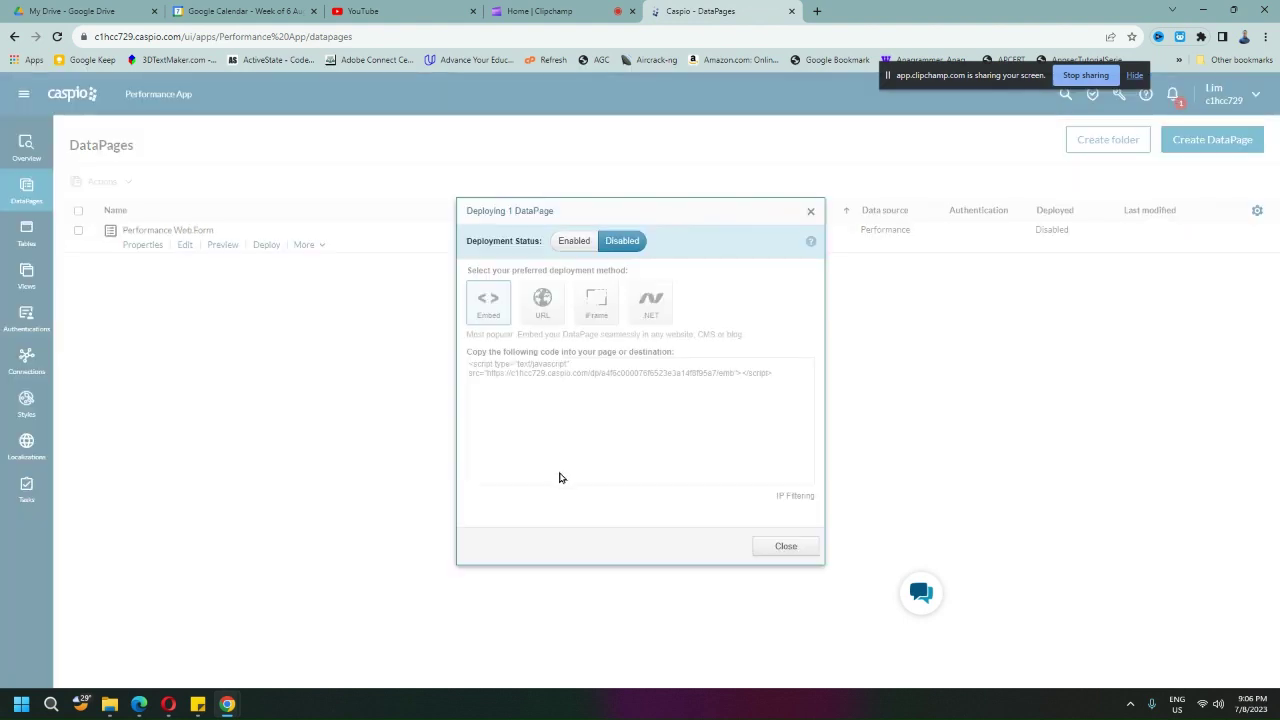
pyautogui.click(578, 242)
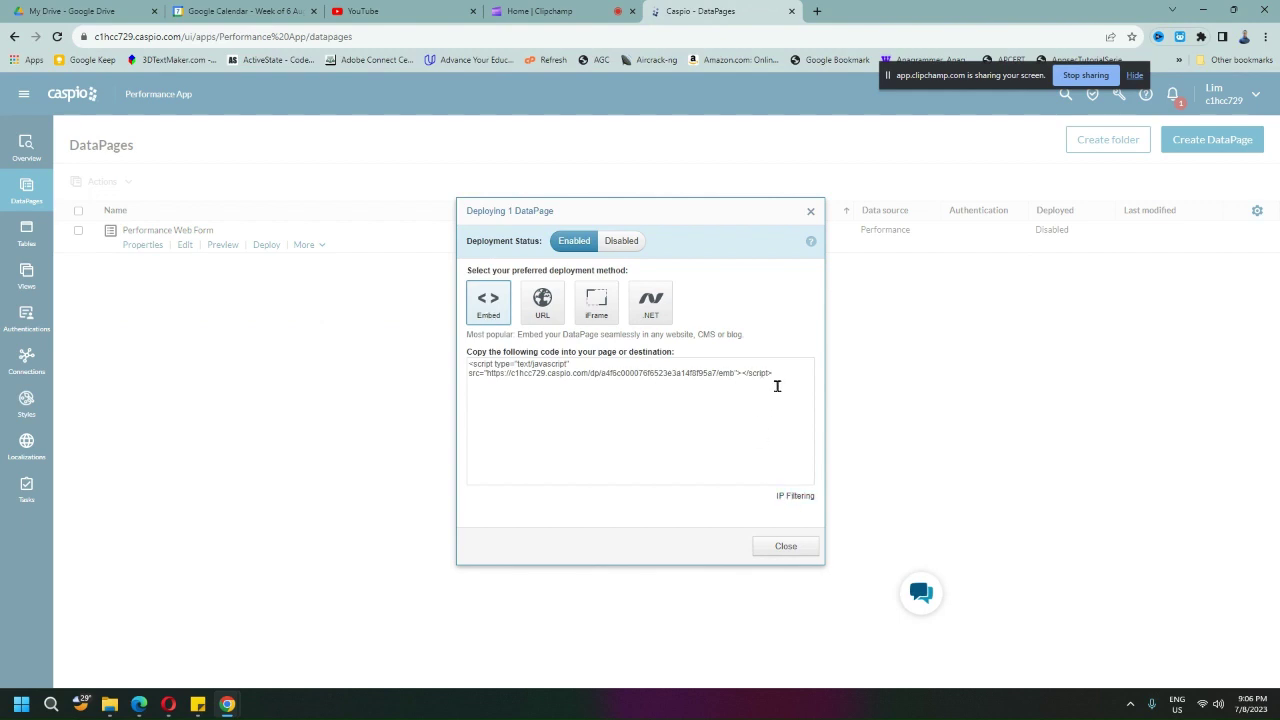
pyautogui.moveTo(755, 382); pyautogui.dragTo(460, 365)
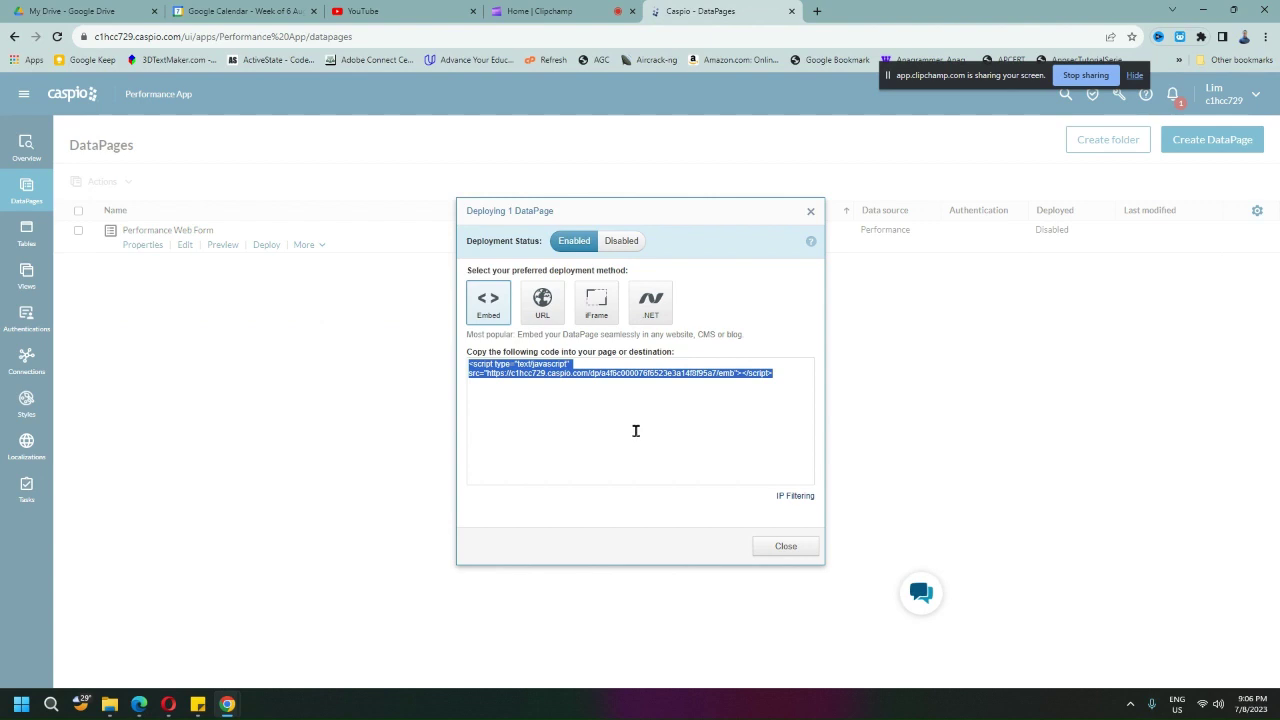
pyautogui.click(793, 551)
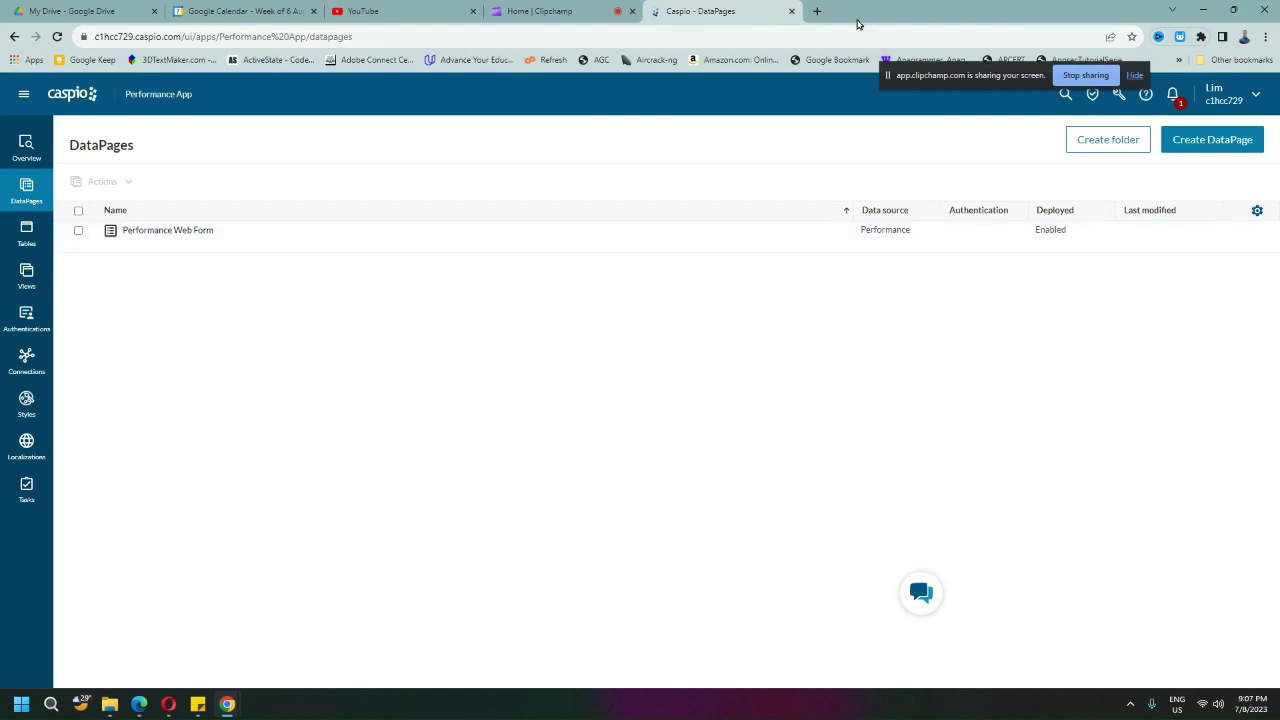
# - Open the website's Sandbox Caspio page in a new browser tab and start editing it in Google Sites
pyautogui.click(818, 12)
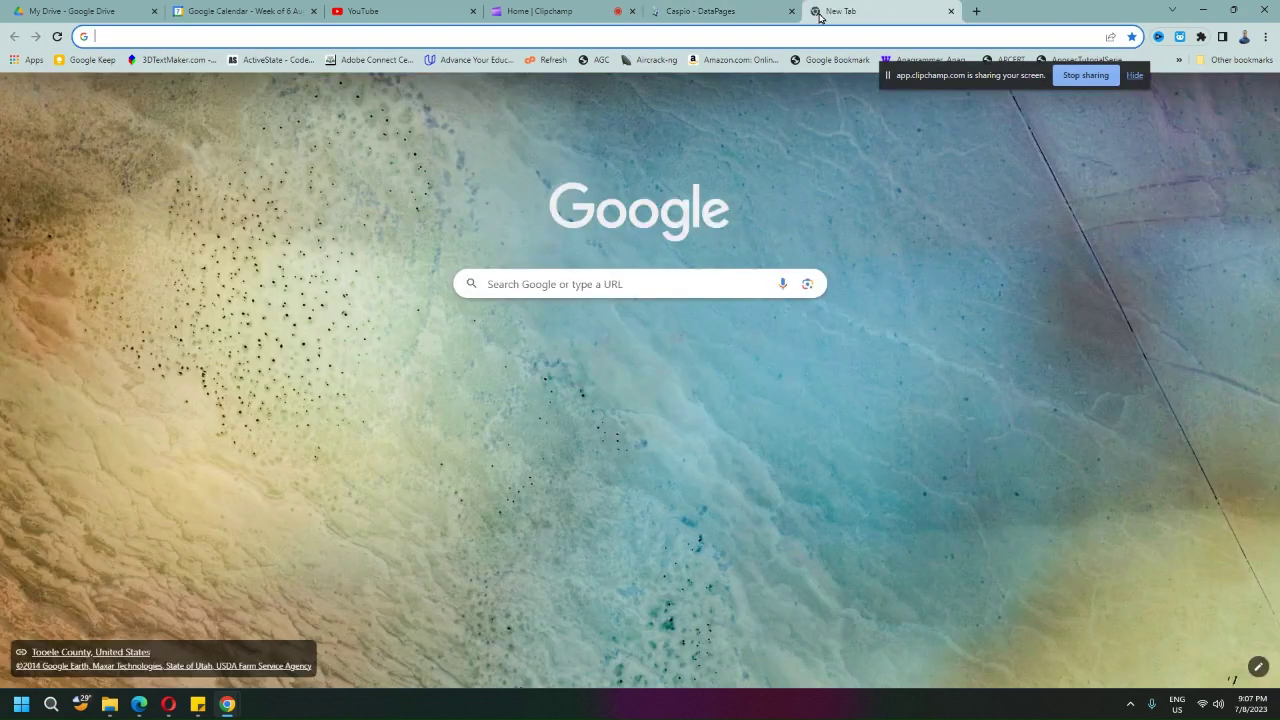
pyautogui.click(533, 334)
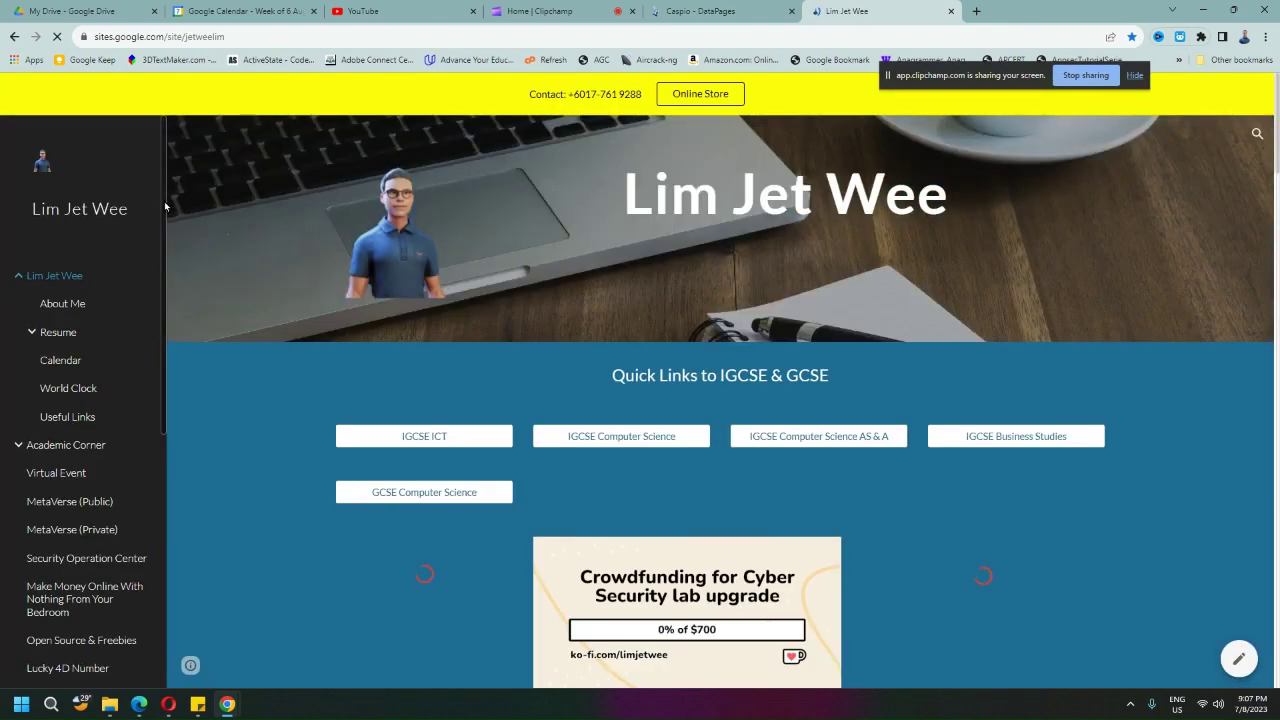
pyautogui.moveTo(170, 215); pyautogui.dragTo(174, 644)
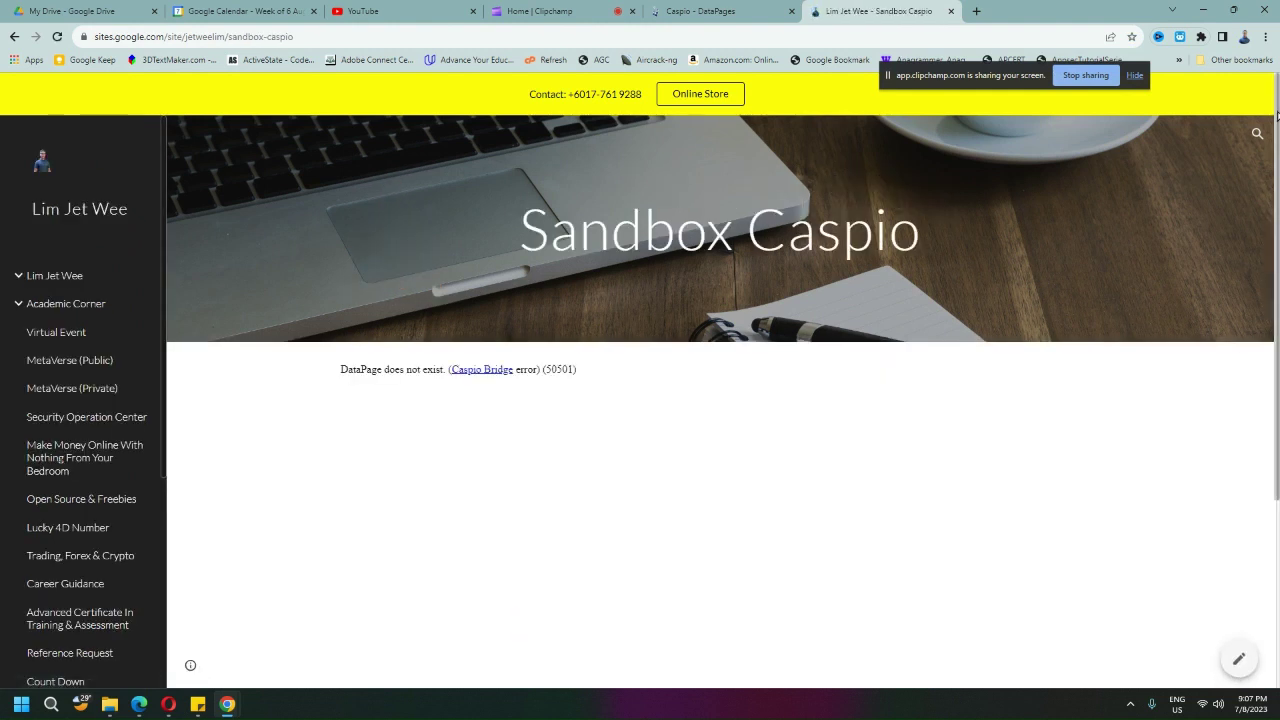
pyautogui.click(1242, 657)
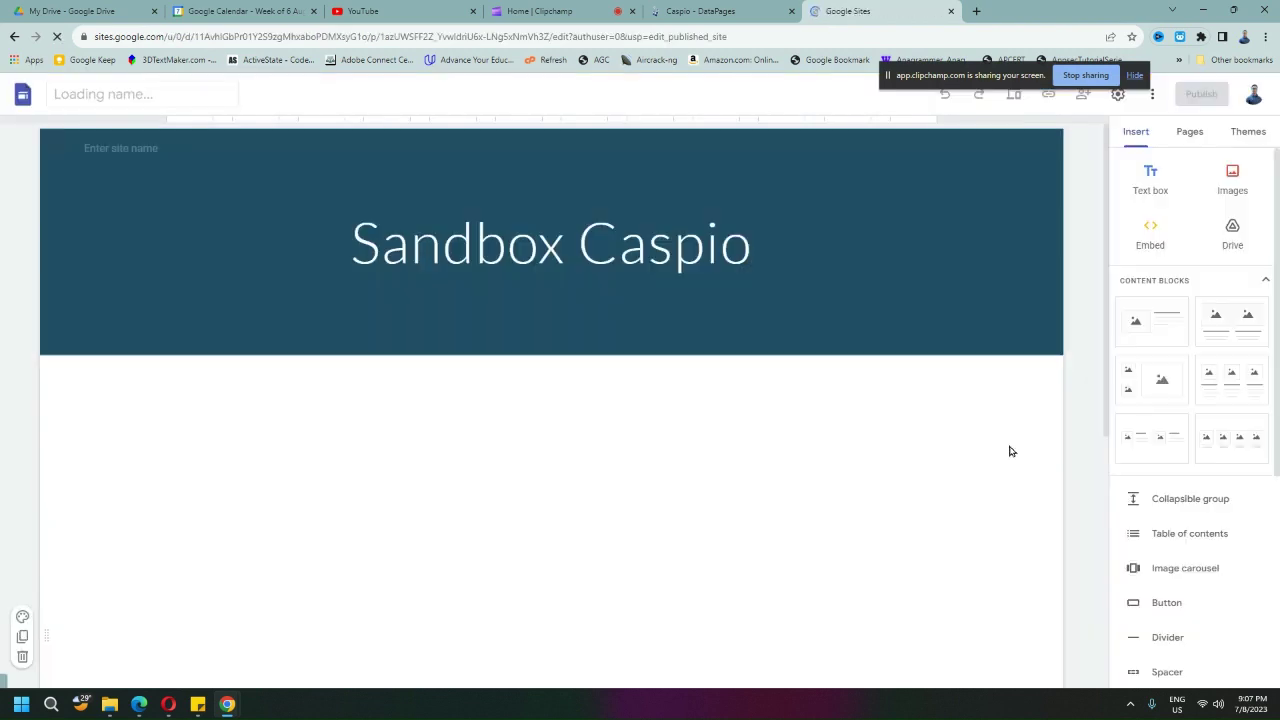
# - Delete the section with the old Caspio embed from the Sandbox Caspio page
pyautogui.moveTo(1105, 197); pyautogui.dragTo(1114, 280)
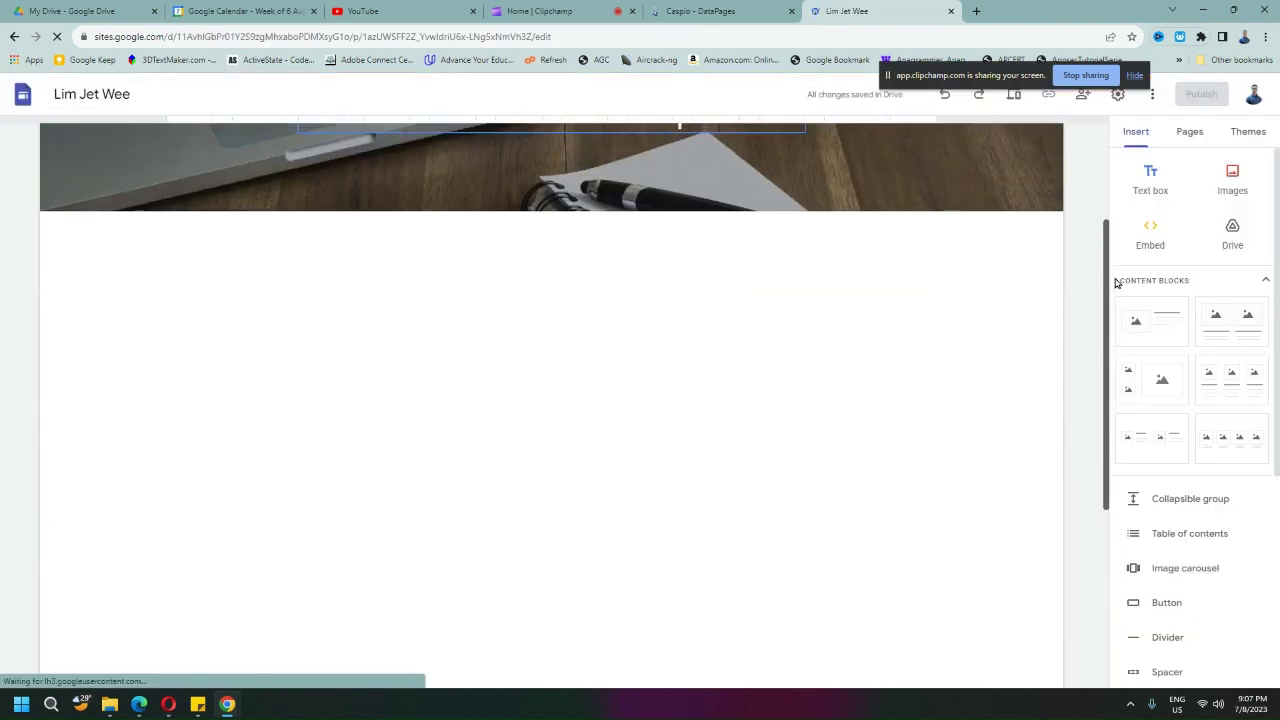
pyautogui.click(405, 400)
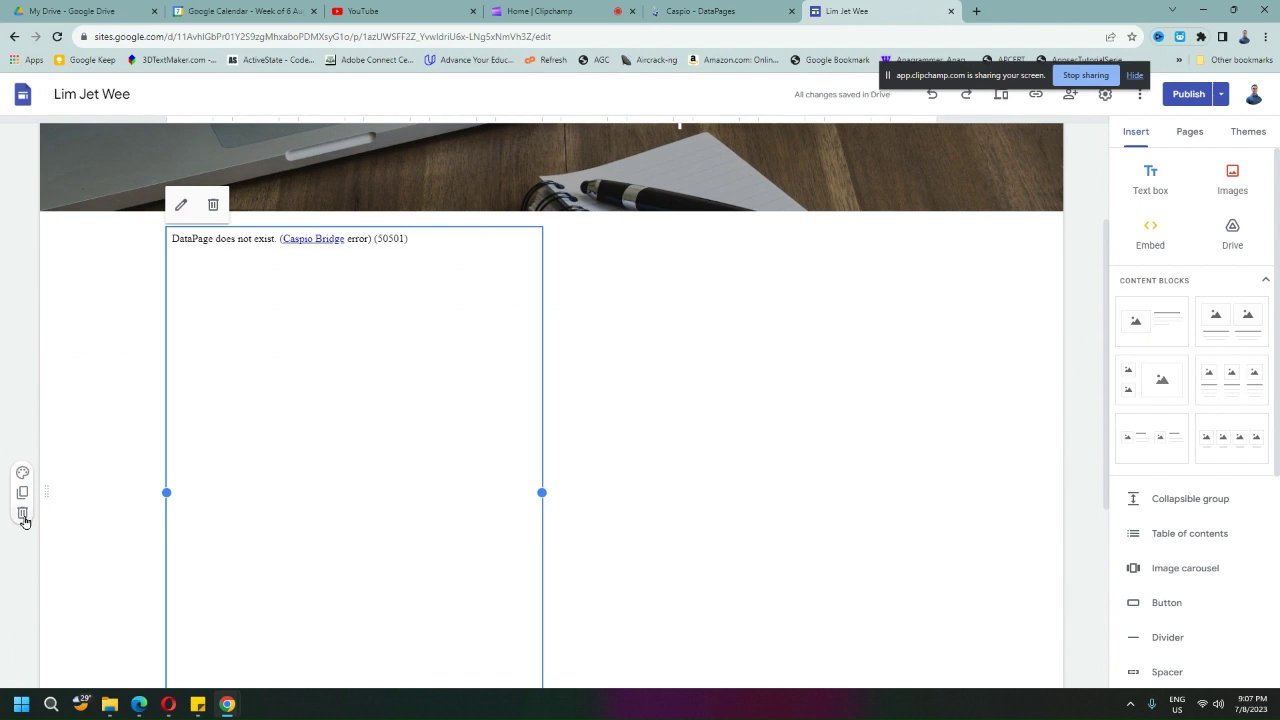
pyautogui.click(22, 513)
# - Embed the copied Caspio deployment script on the Sandbox Caspio page as embed code
pyautogui.click(1161, 244)
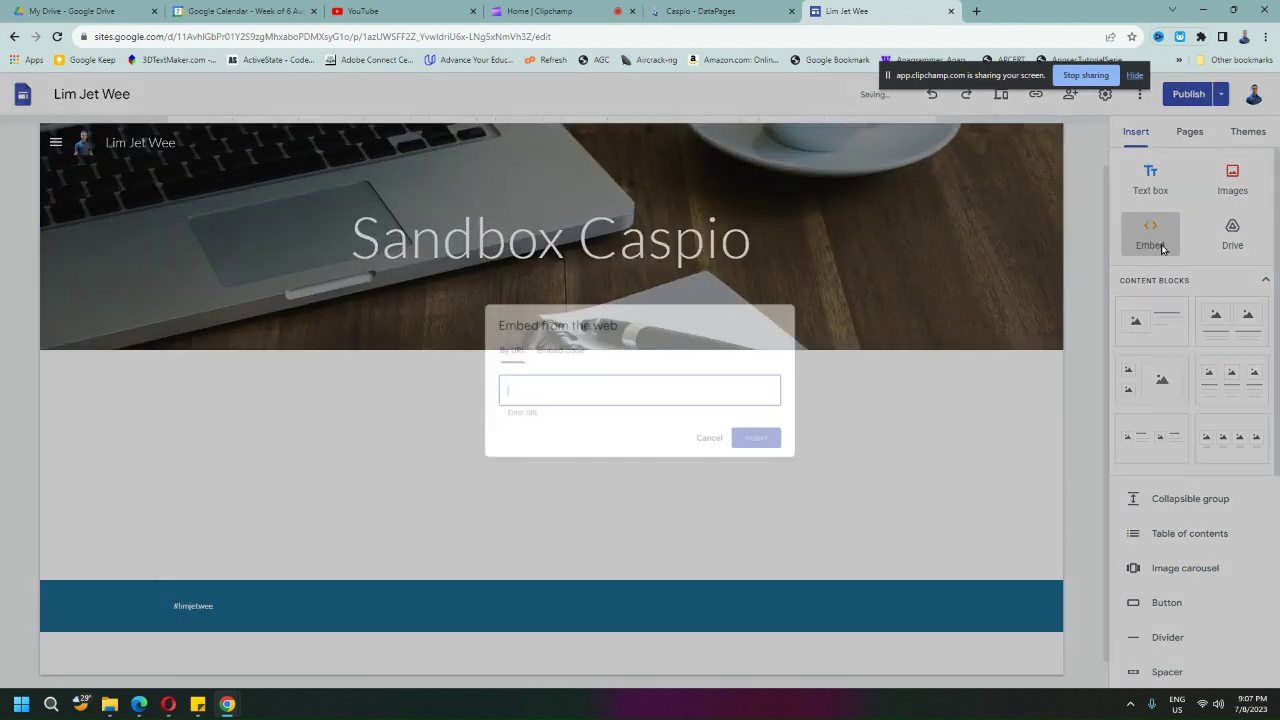
pyautogui.click(567, 345)
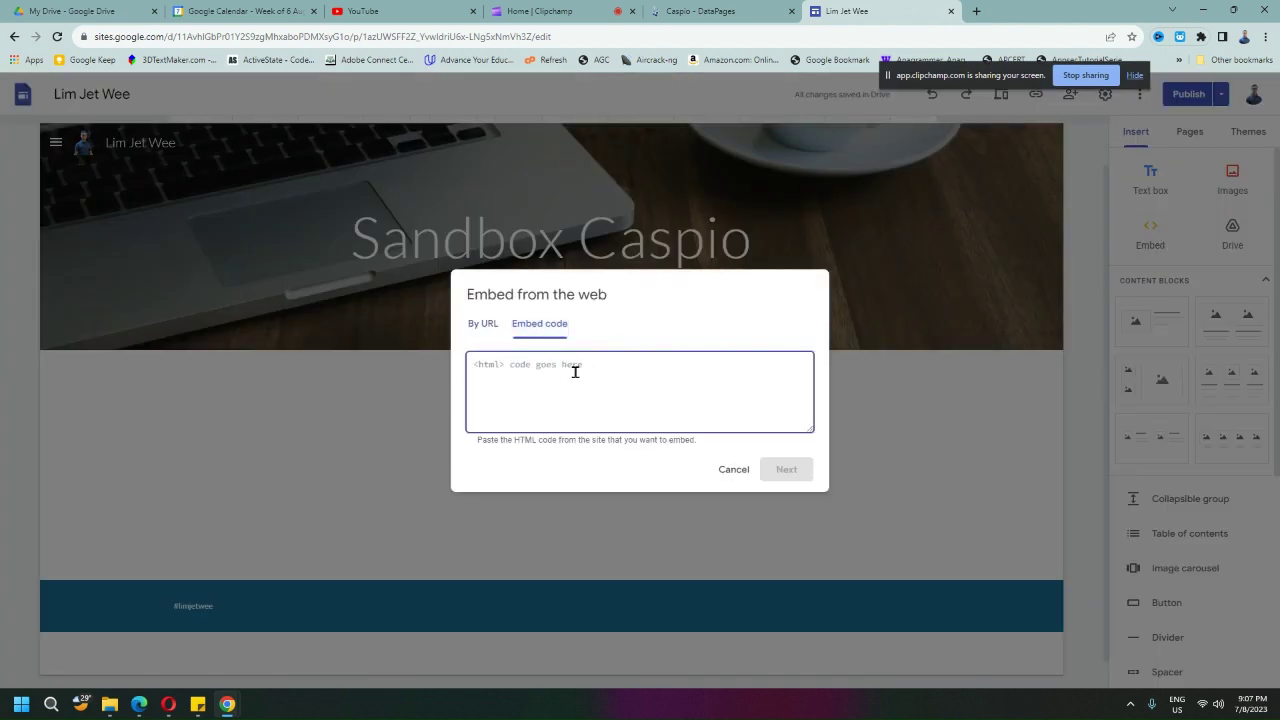
pyautogui.write('<script type="text/javascript" src="https://c1hcc729.caspio.com/dp/a4f6c000076f6523e3a14f8f95a7/emb"></script>')
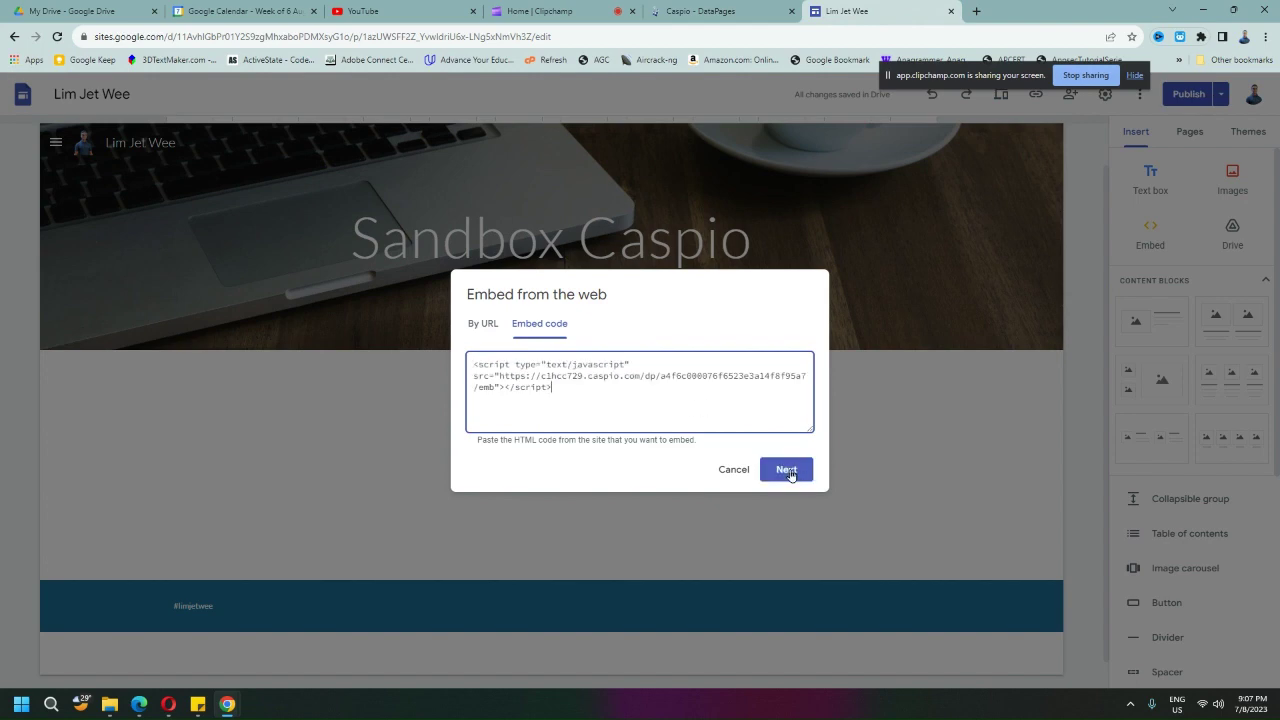
pyautogui.click(787, 470)
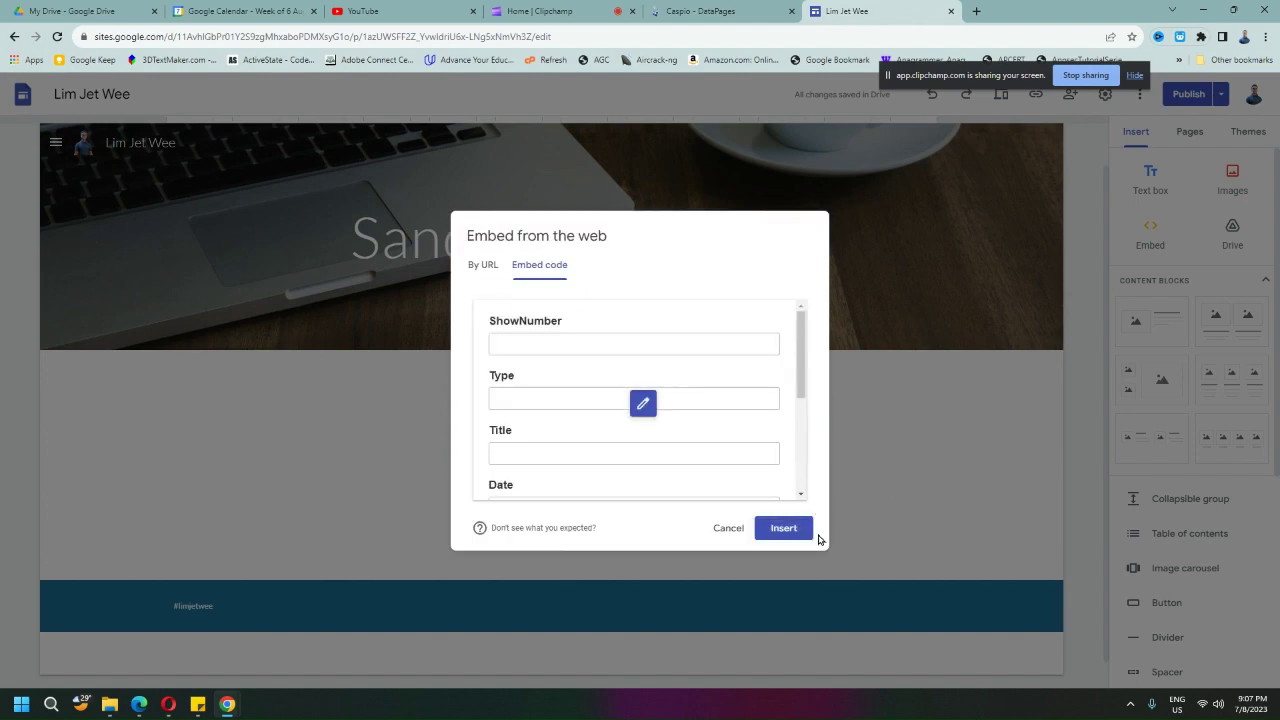
pyautogui.click(784, 529)
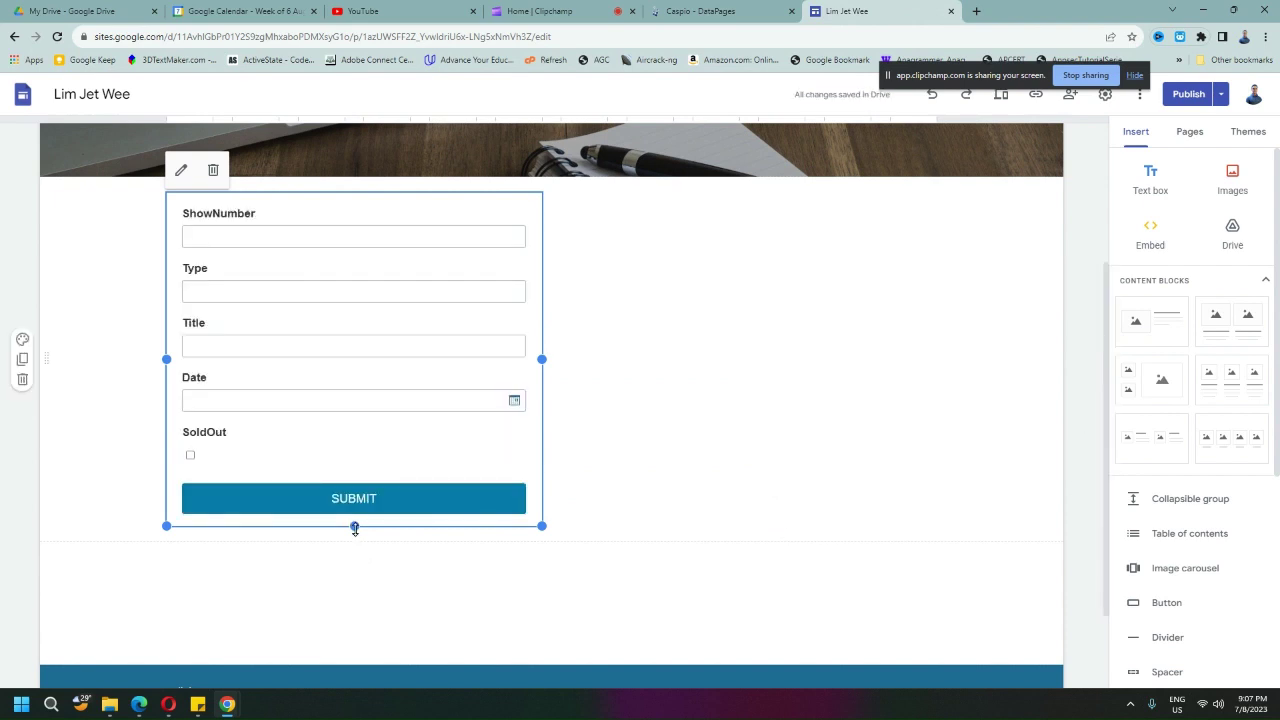
# - Extend the embedded form's height to fit all its content, publish the site, and close the editor
pyautogui.moveTo(354, 526); pyautogui.dragTo(362, 646)
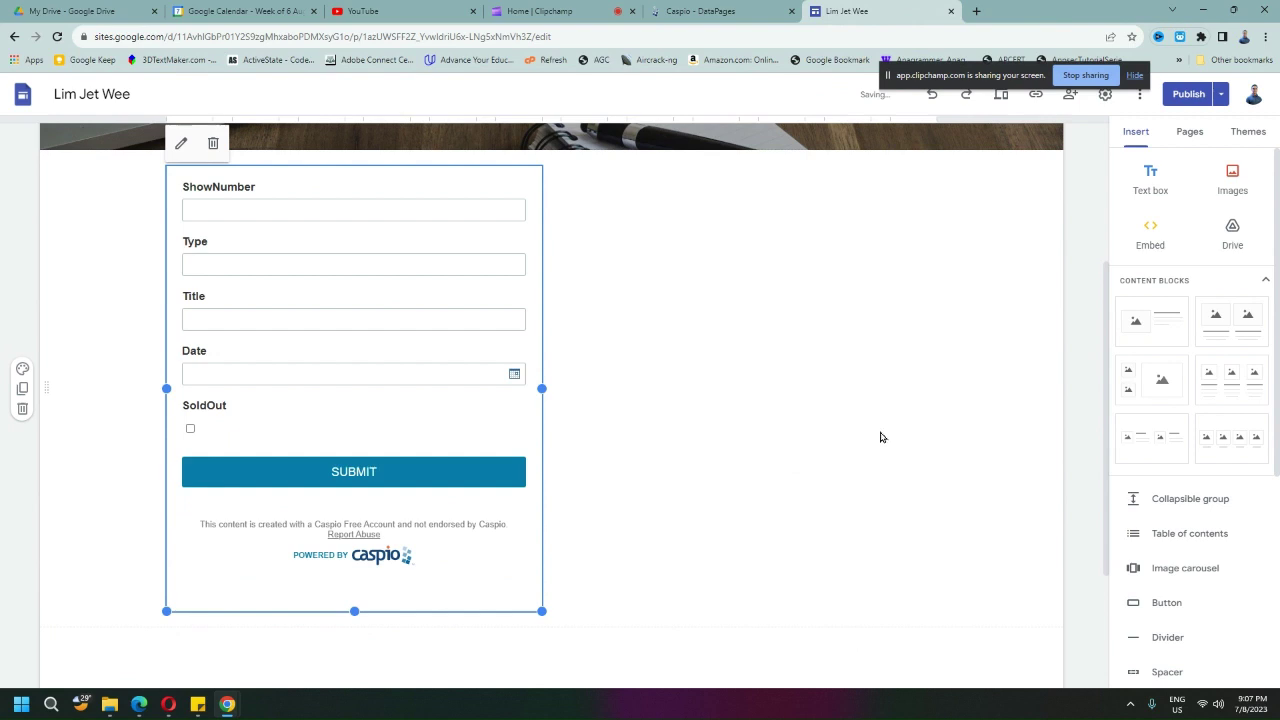
pyautogui.click(1184, 96)
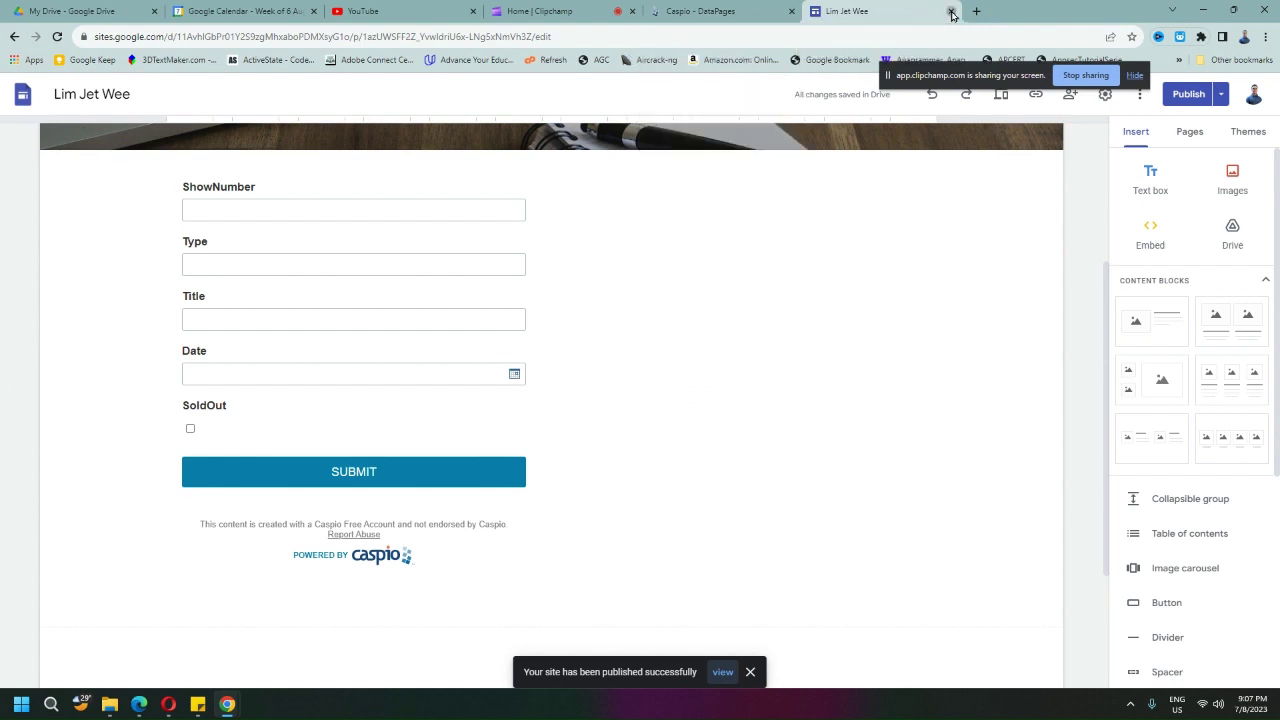
pyautogui.click(951, 12)
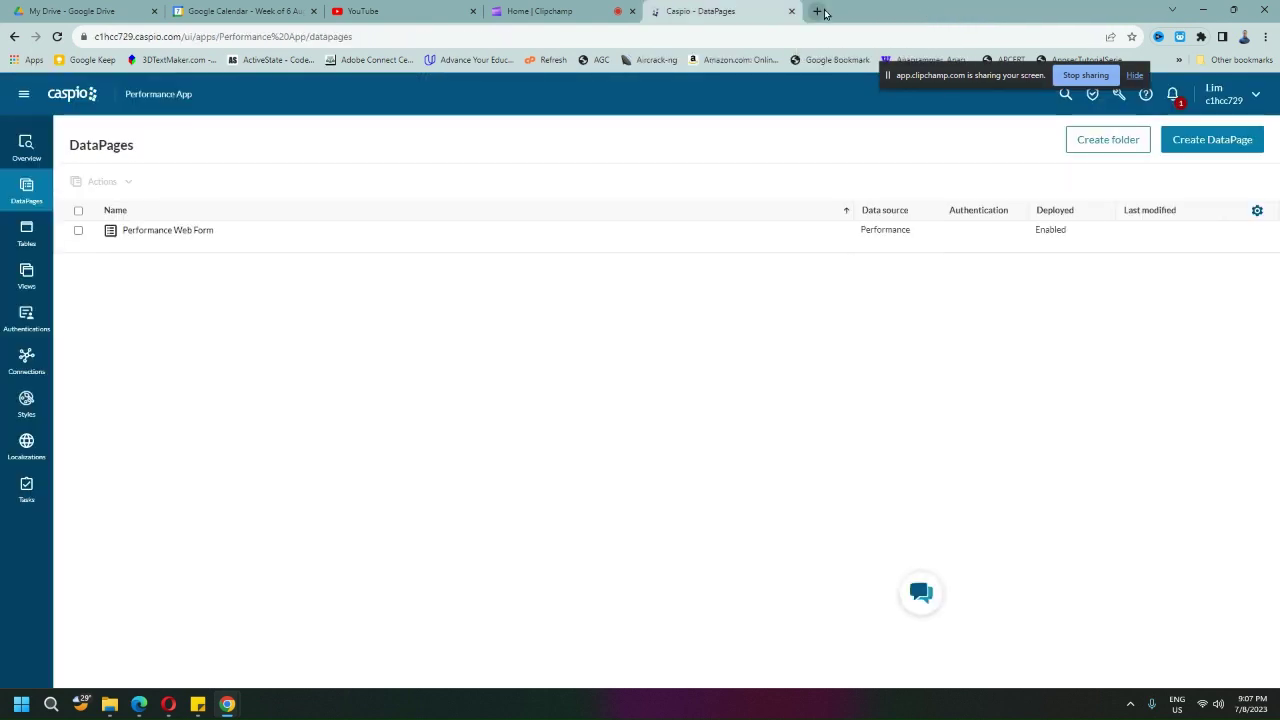
# - Open a new incognito window, search Google for the site owner's name, and open the Google Sites website
pyautogui.click(1268, 37)
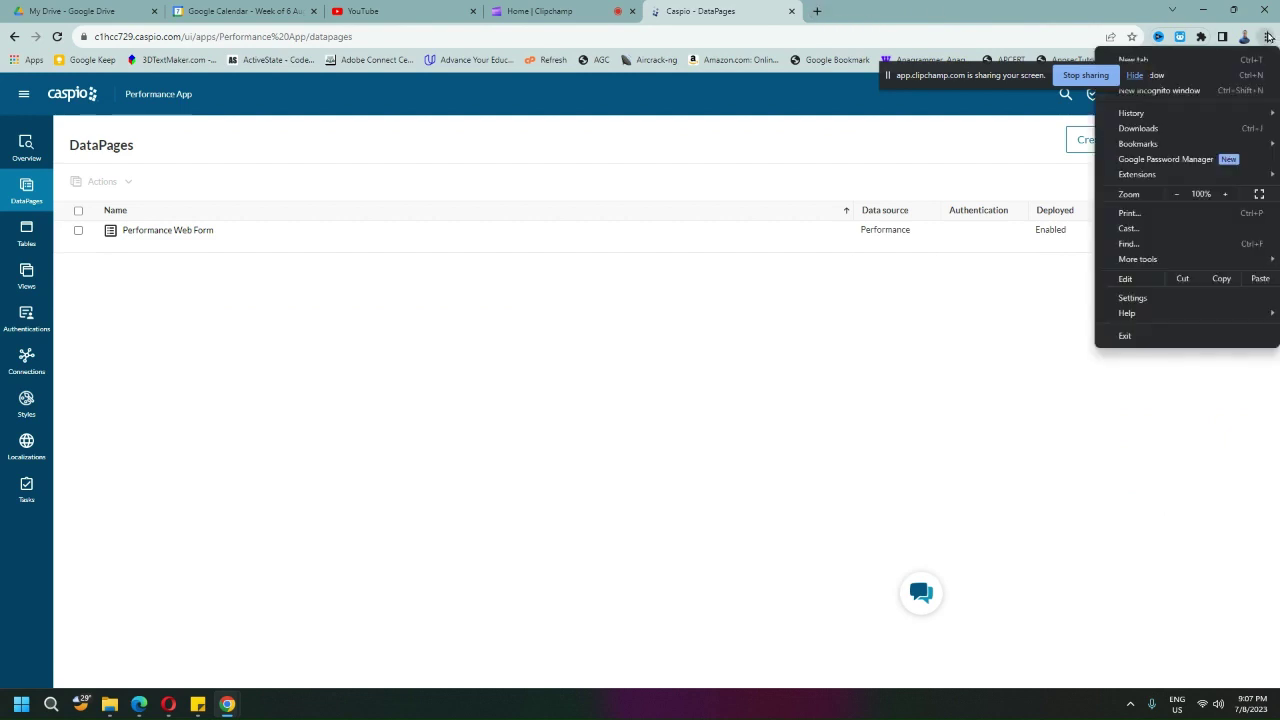
pyautogui.click(1203, 91)
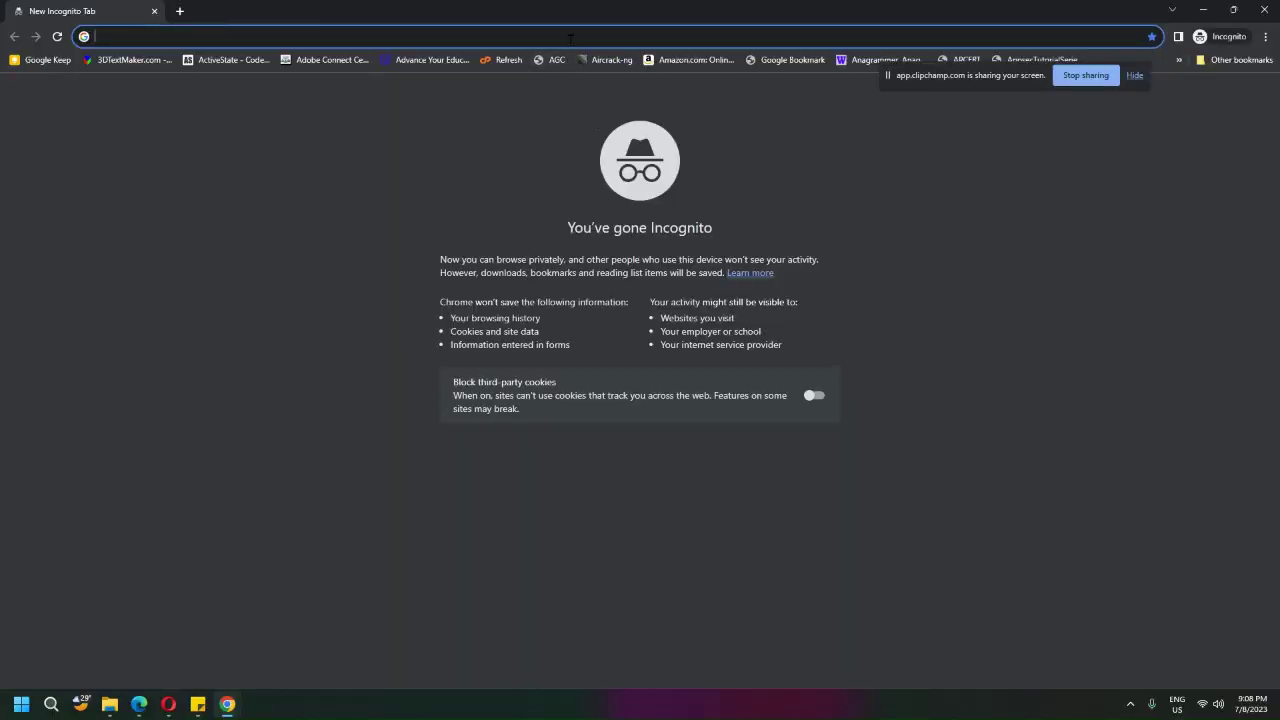
pyautogui.write('limjetwee')
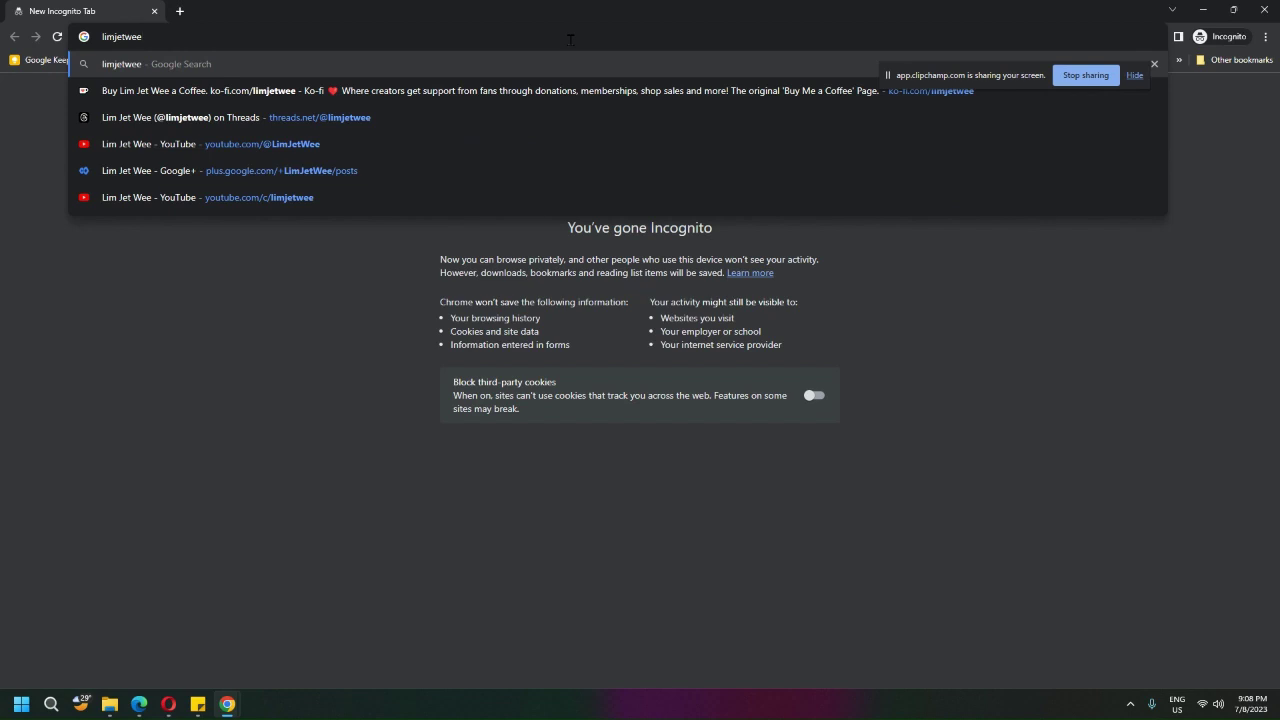
pyautogui.press('Return')
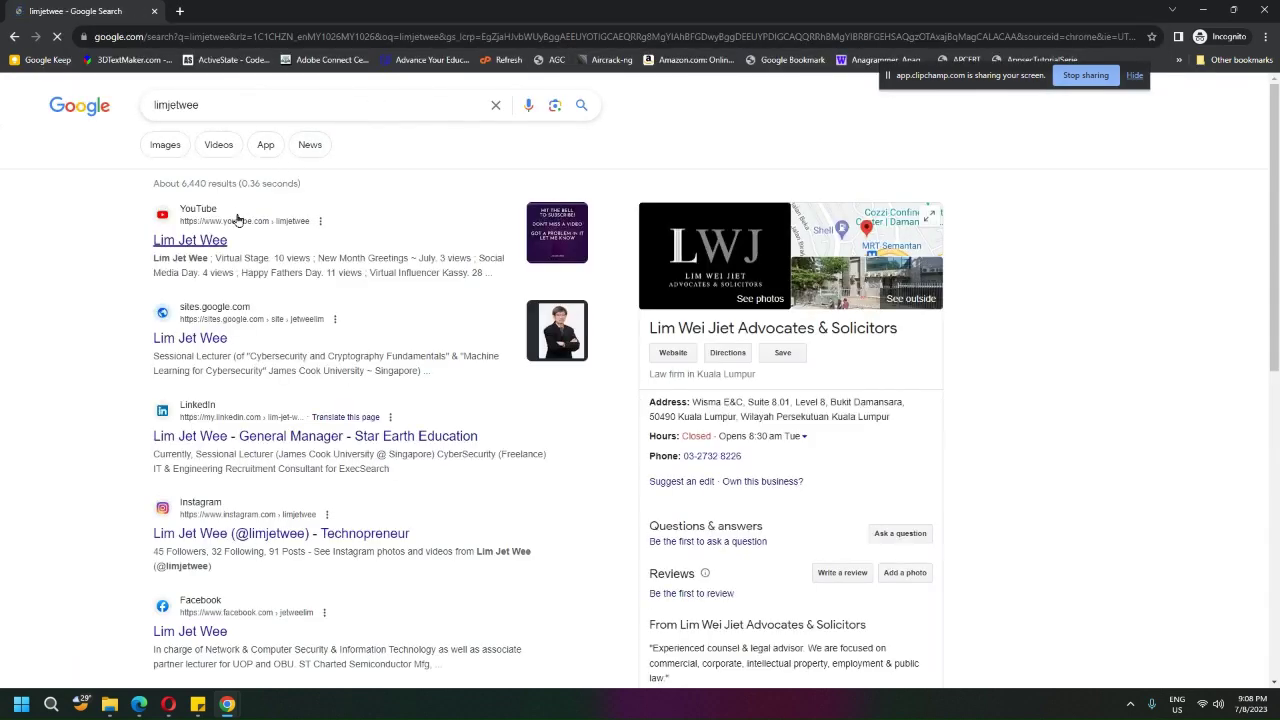
pyautogui.click(220, 338)
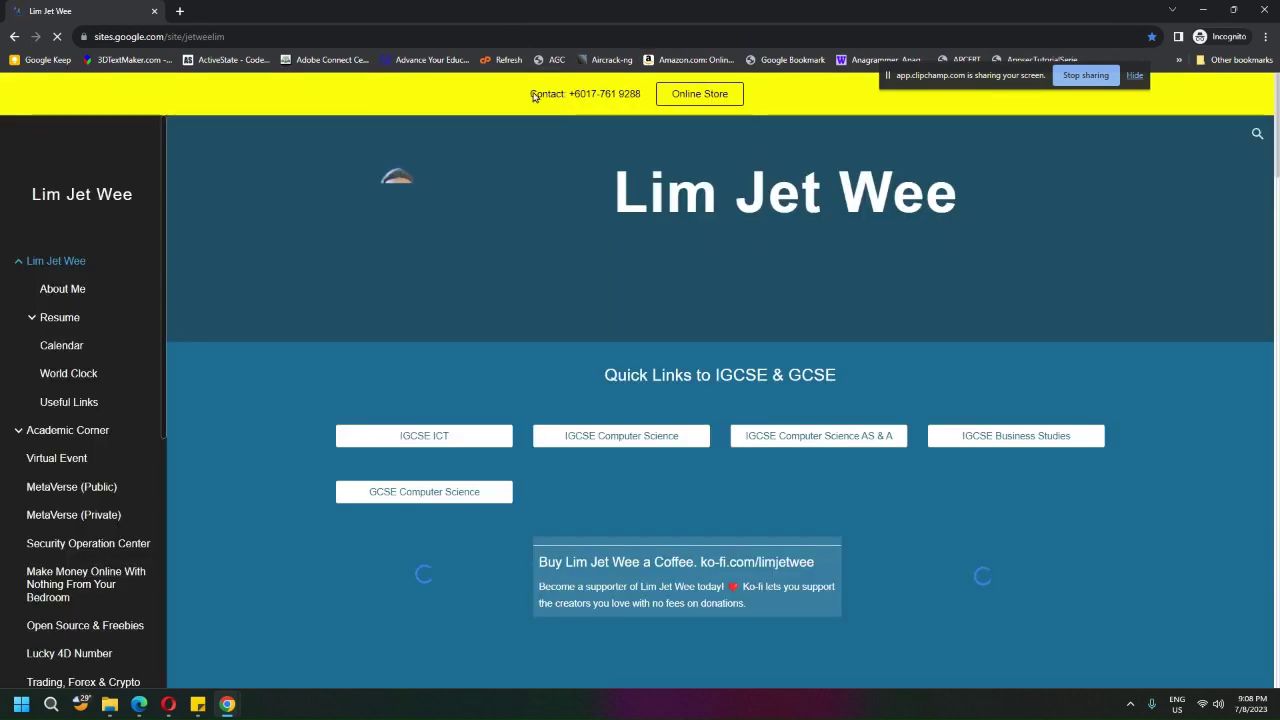
# - Open the published Sandbox Caspio page from the site navigation and bring the embedded form into view
pyautogui.moveTo(164, 300); pyautogui.dragTo(159, 602)
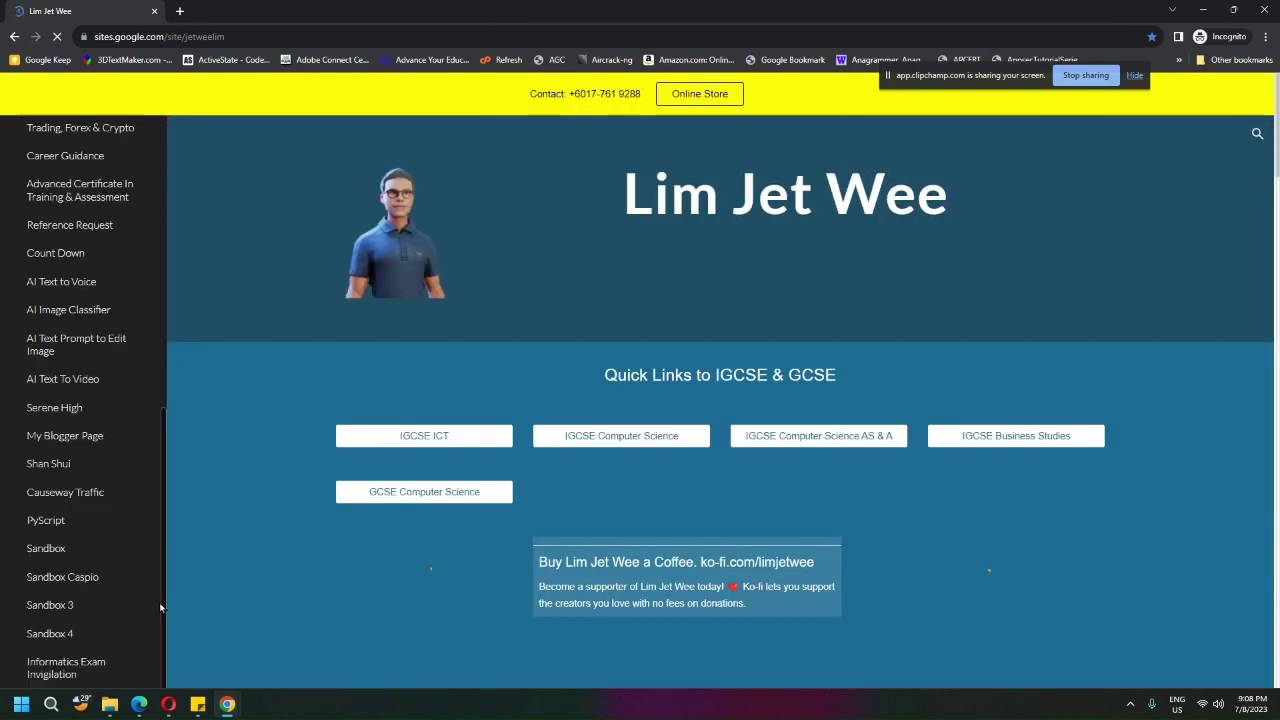
pyautogui.click(62, 577)
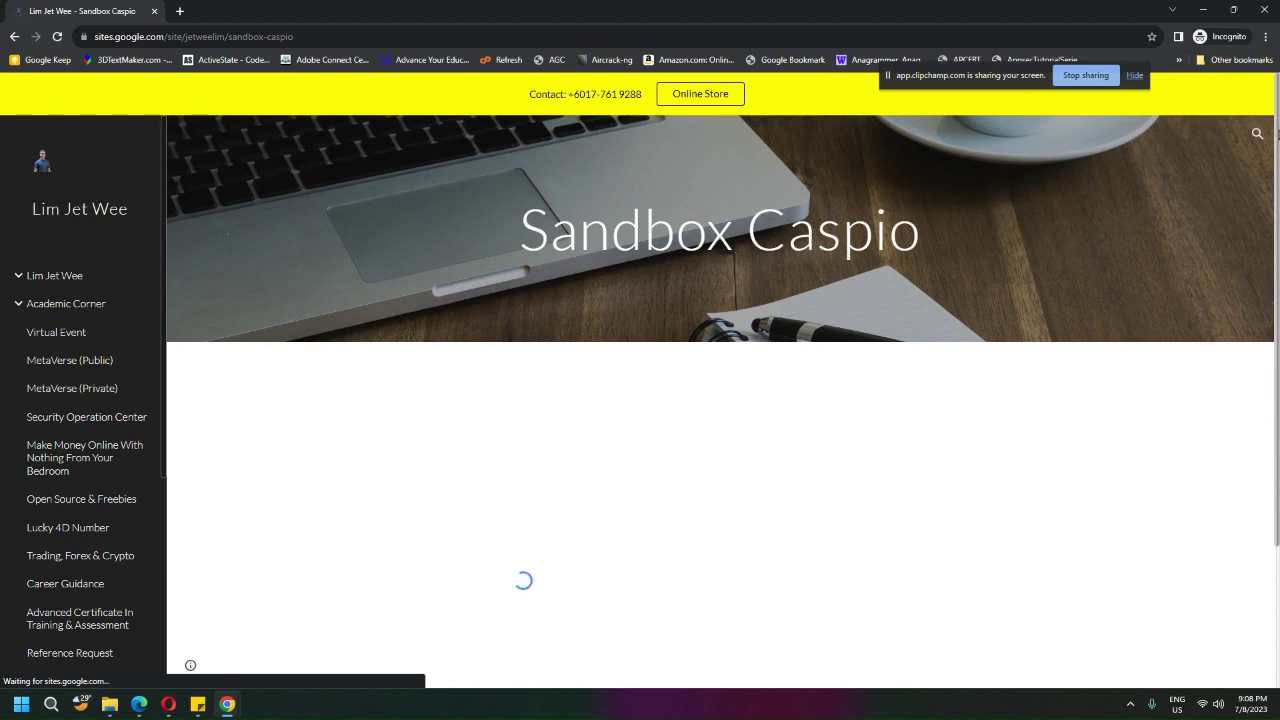
pyautogui.scroll(-2, 497, 425)
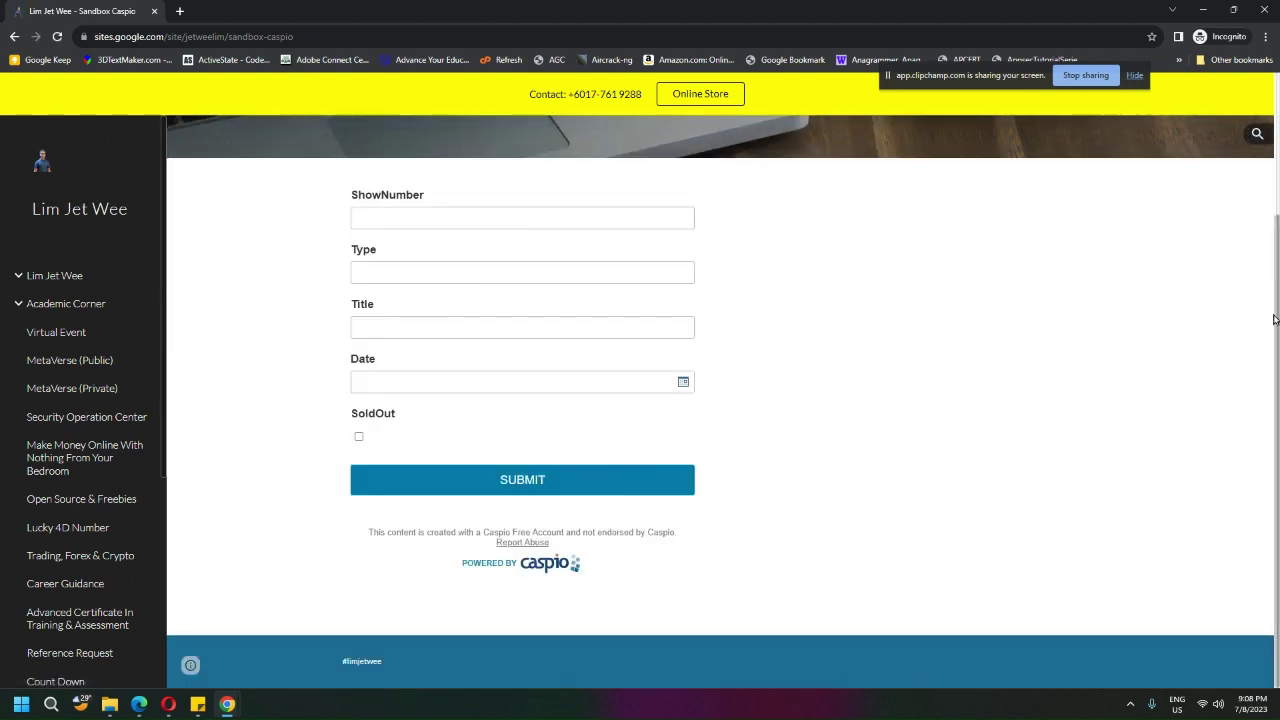
# - Fill in the form with ShowNumber "My Show Number", Type "My Type" and Title "My Title"
pyautogui.click(546, 211)
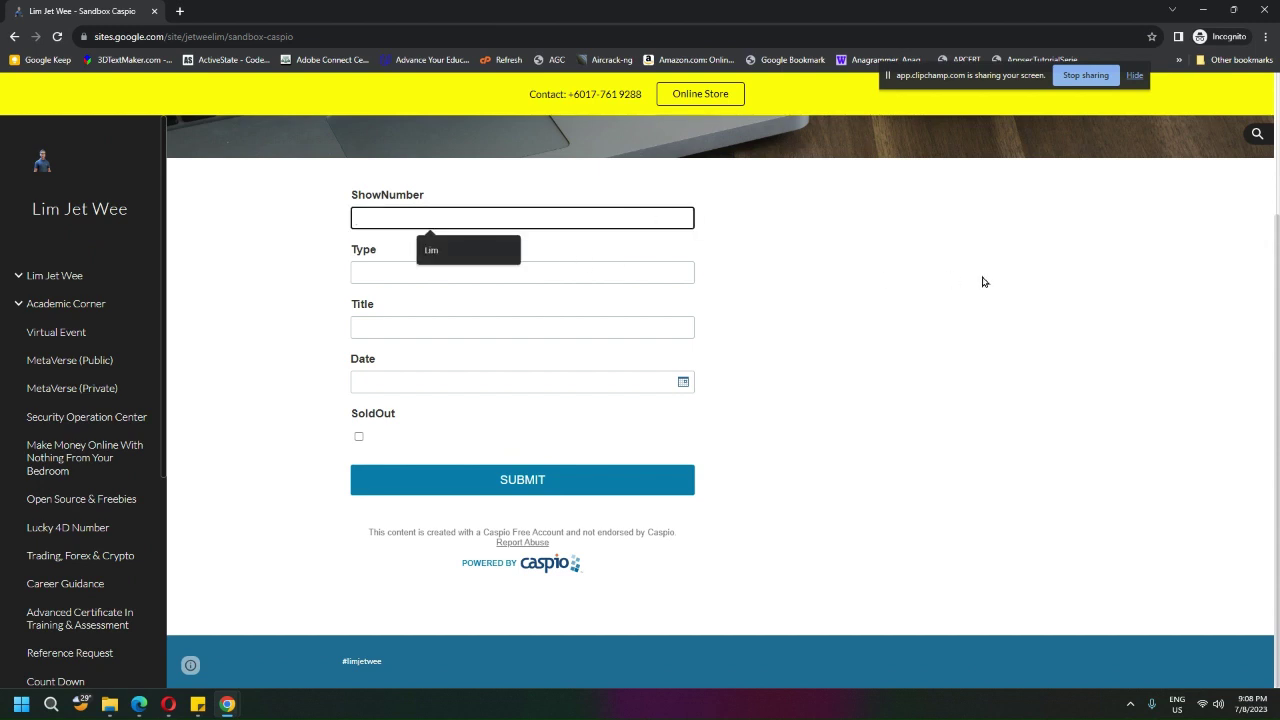
pyautogui.write('My Show Number')
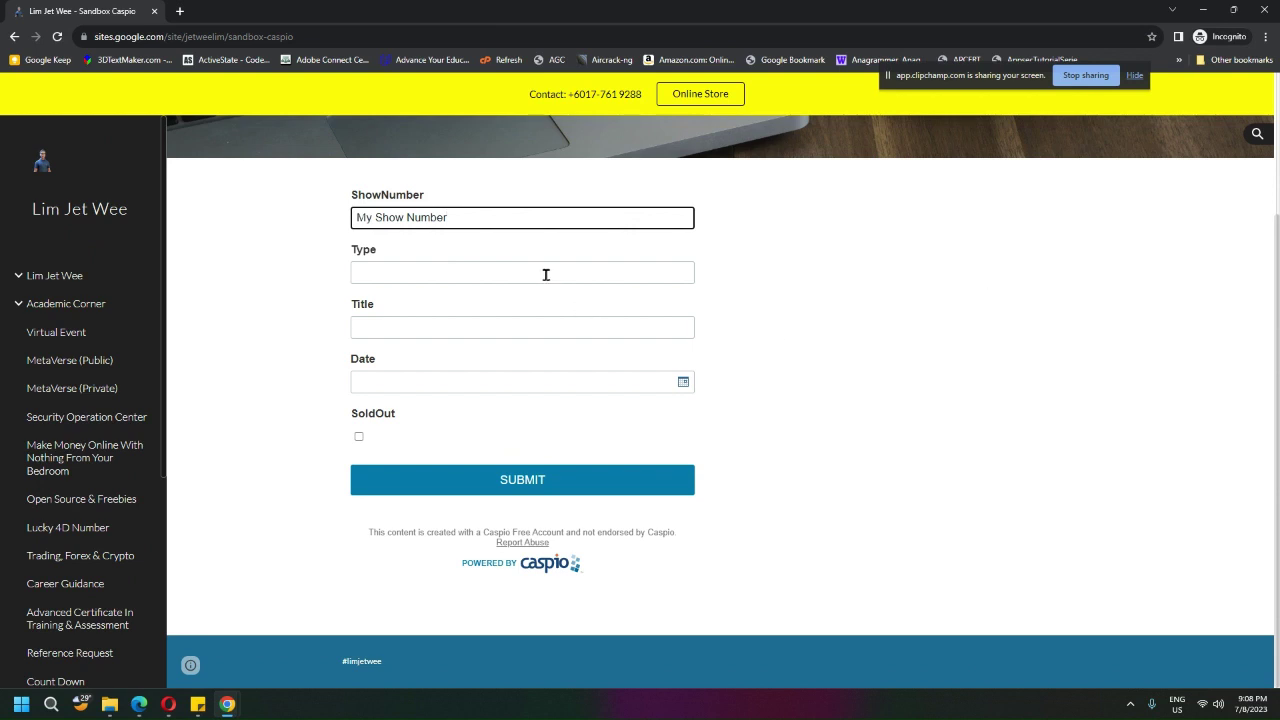
pyautogui.click(546, 275)
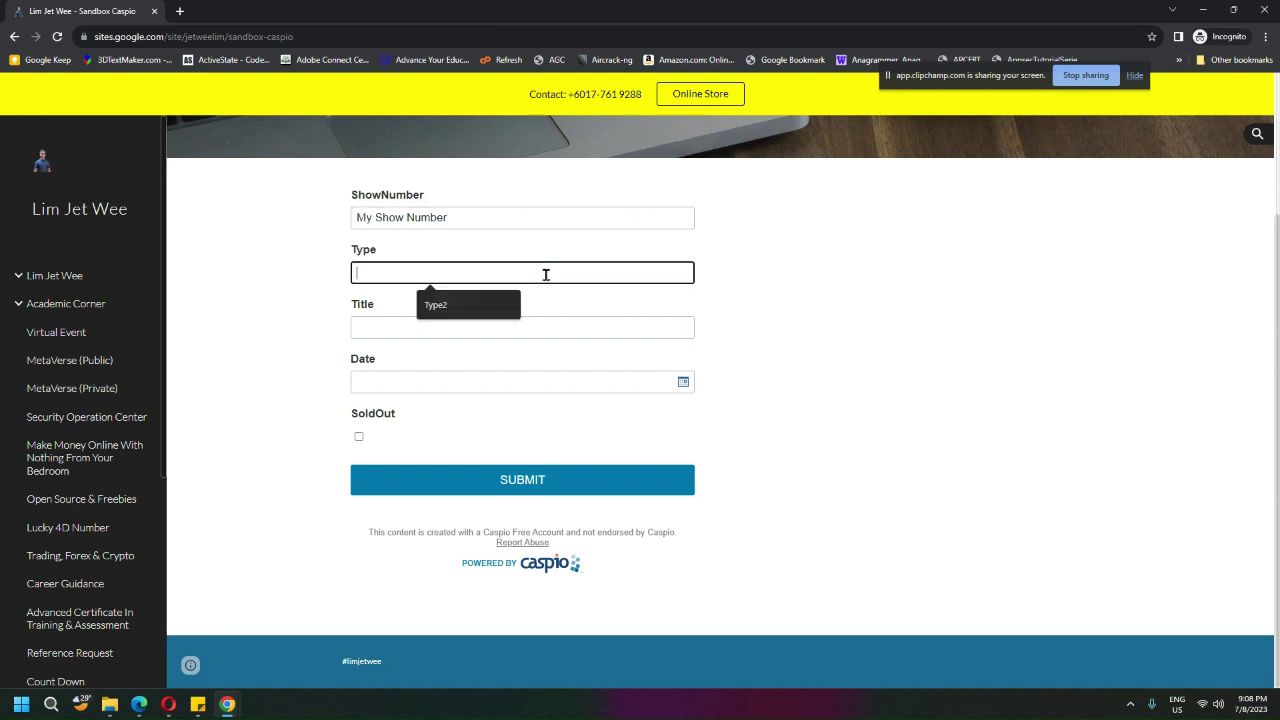
pyautogui.write('My Type')
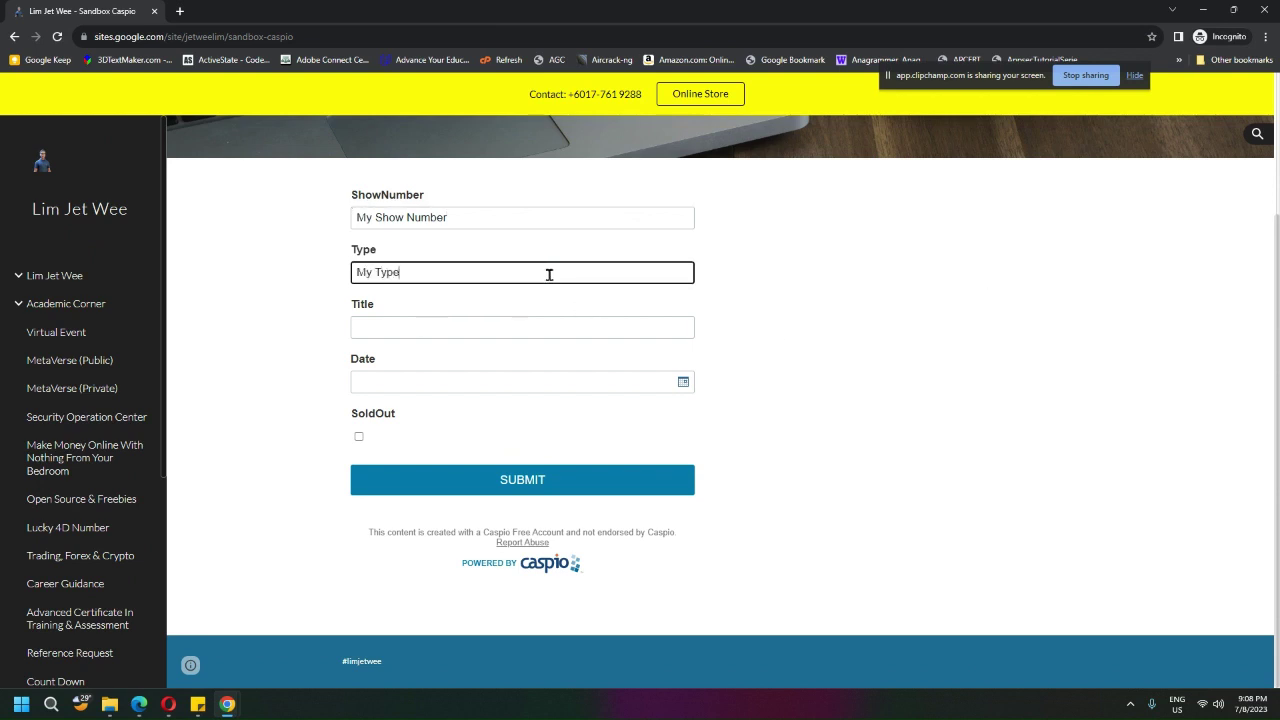
pyautogui.click(532, 323)
pyautogui.write('My Title')
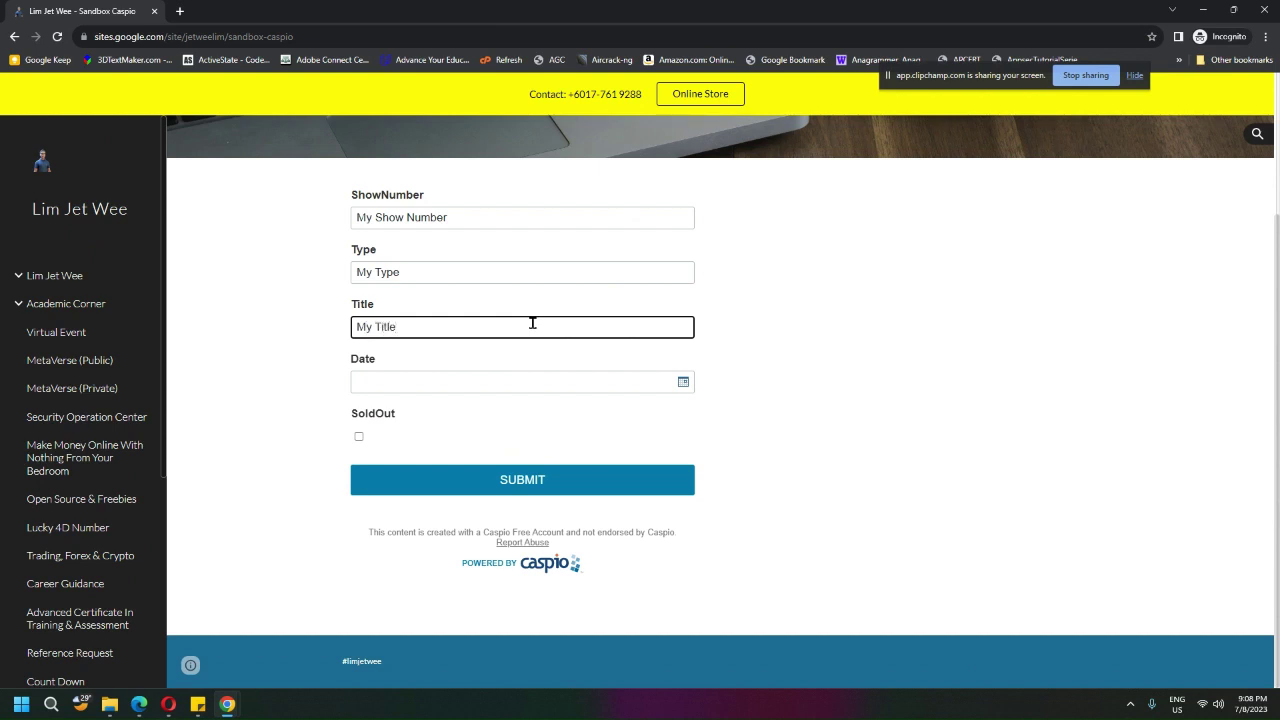
# - Set the form's Date to 08/08/2023, mark the record as SoldOut, and submit it
pyautogui.click(512, 380)
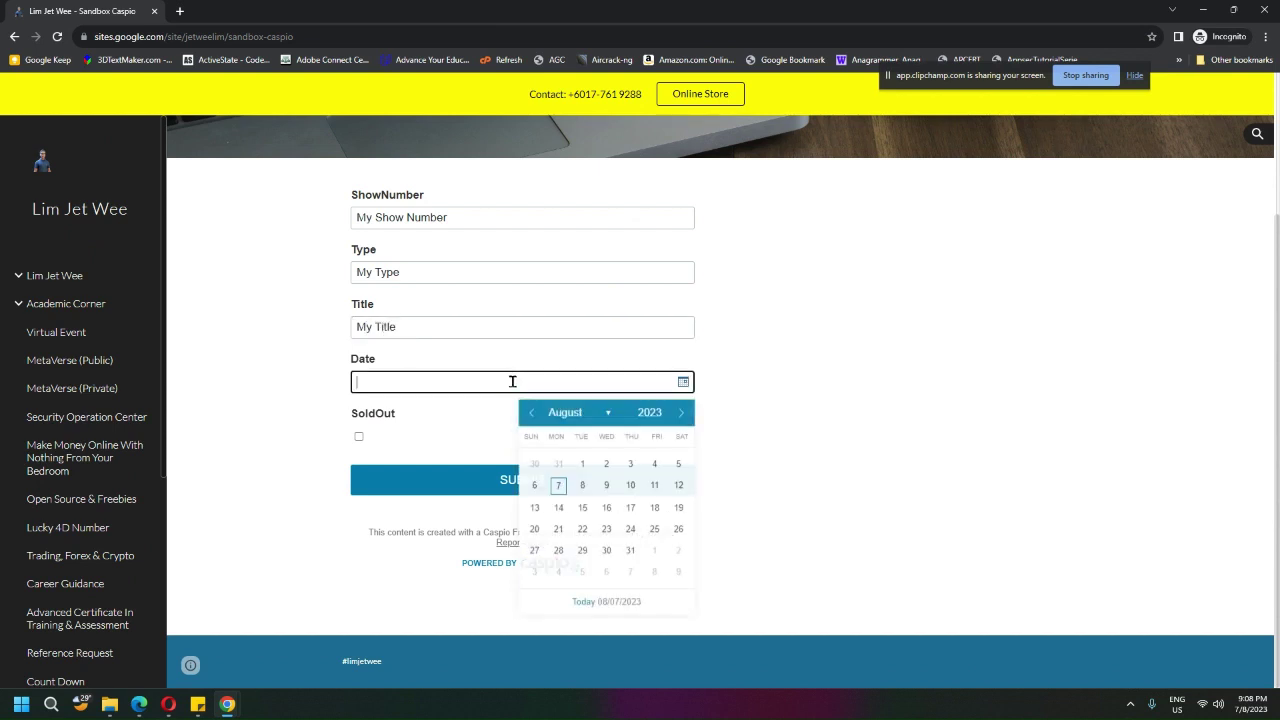
pyautogui.click(585, 489)
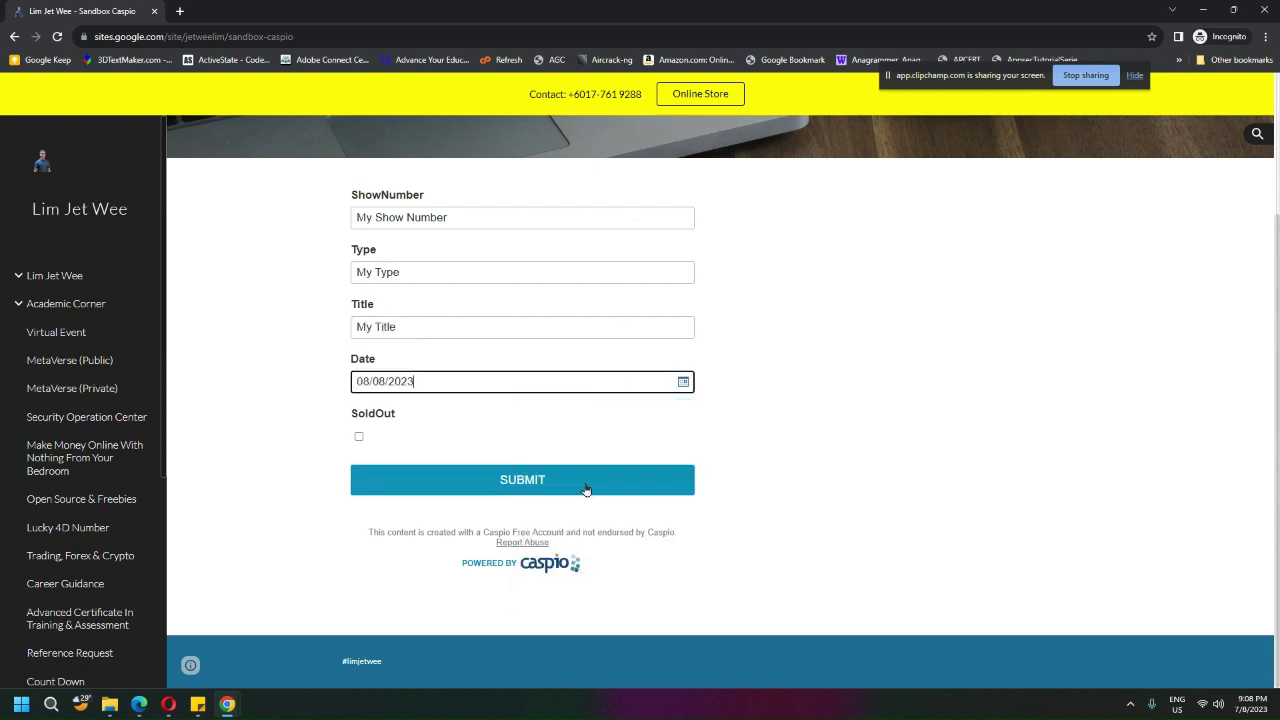
pyautogui.click(358, 438)
pyautogui.click(522, 480)
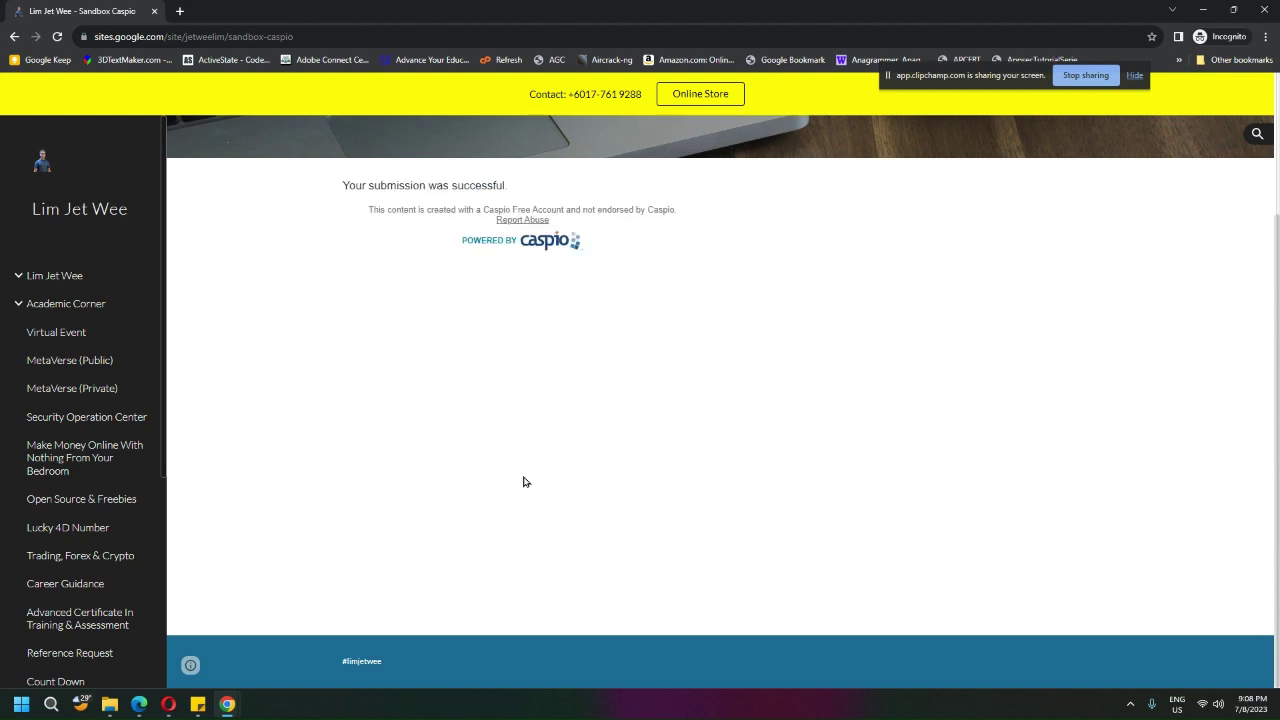
pyautogui.moveTo(340, 186); pyautogui.dragTo(700, 186)
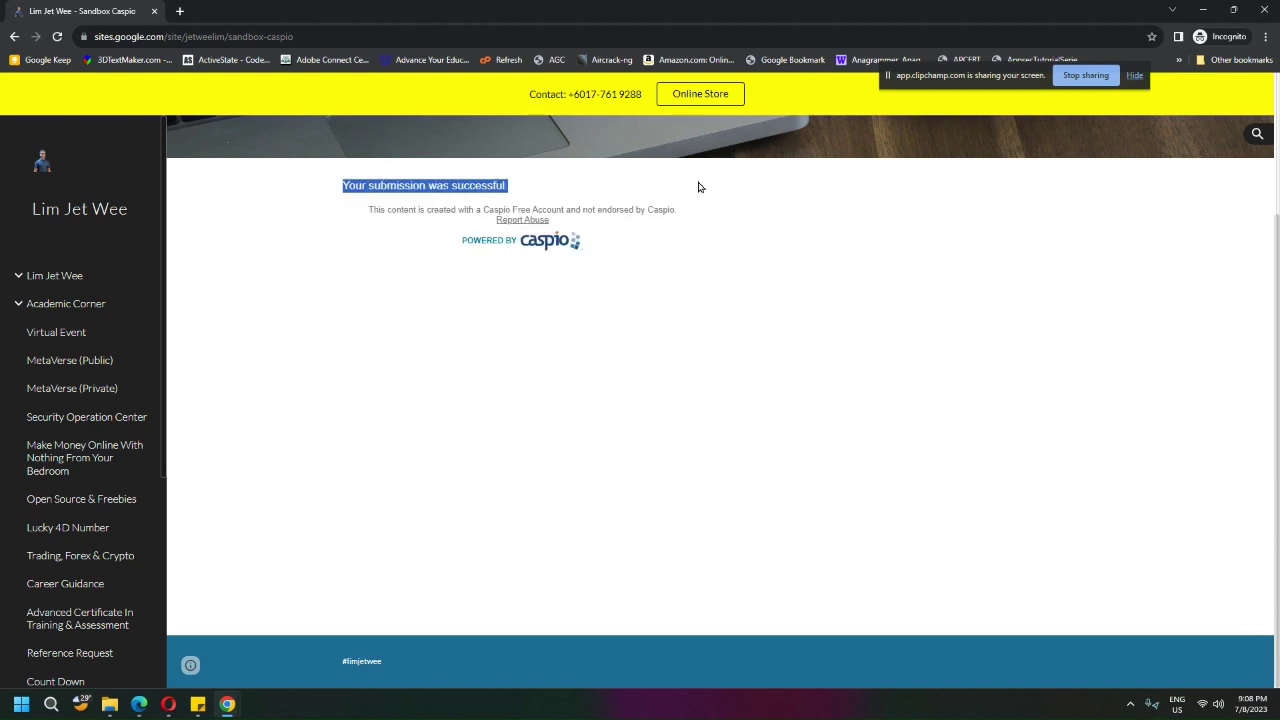
# - Minimize the incognito window and open the Performance table's datasheet in Caspio to check for the submitted record
pyautogui.click(1203, 10)
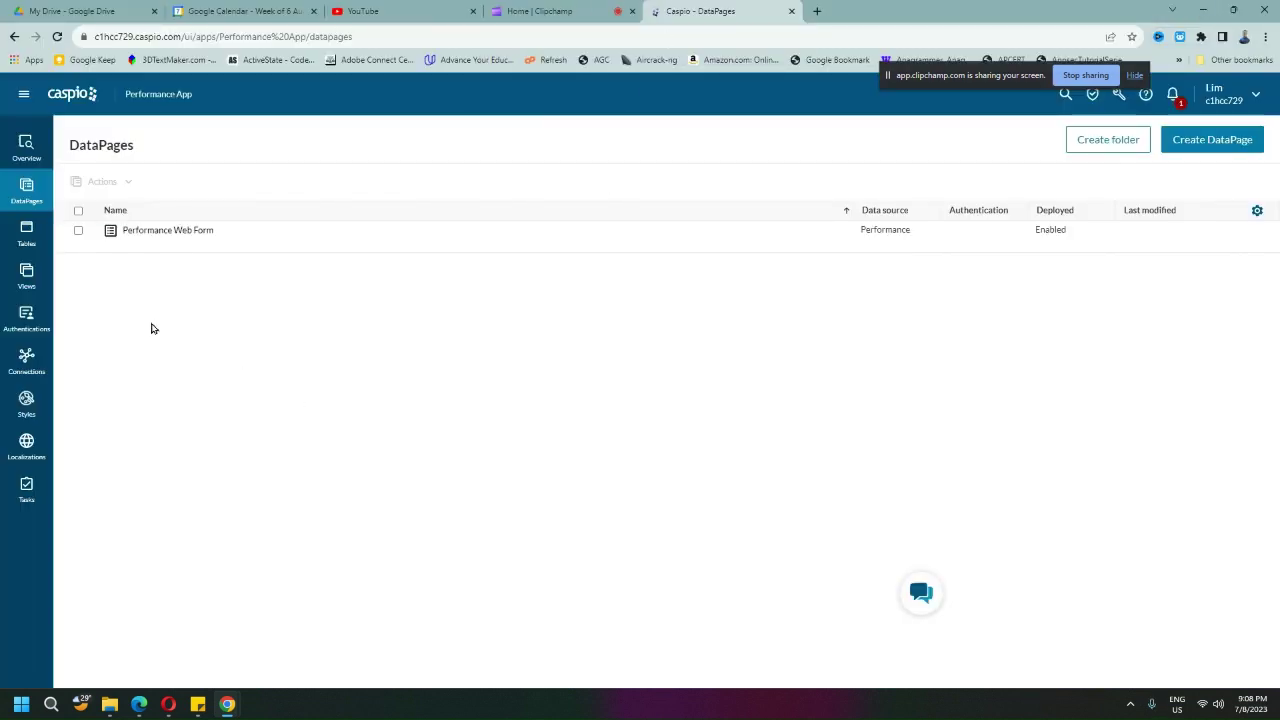
pyautogui.click(70, 94)
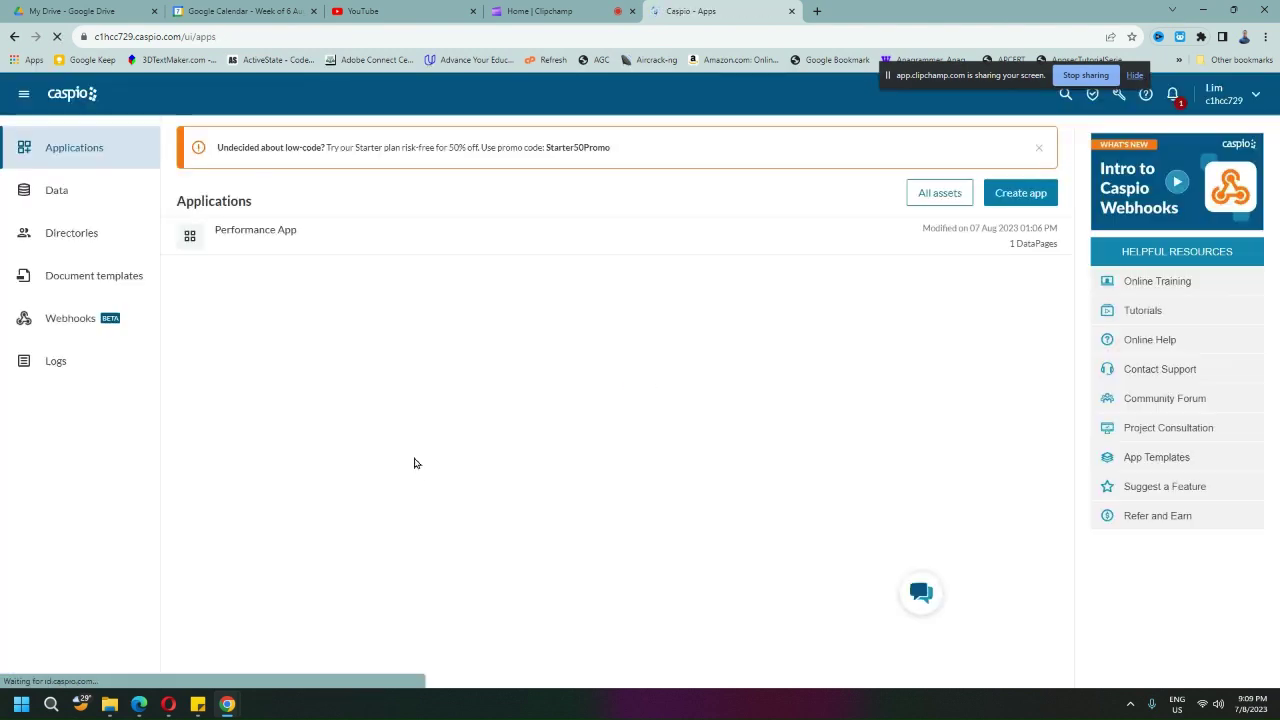
pyautogui.click(65, 197)
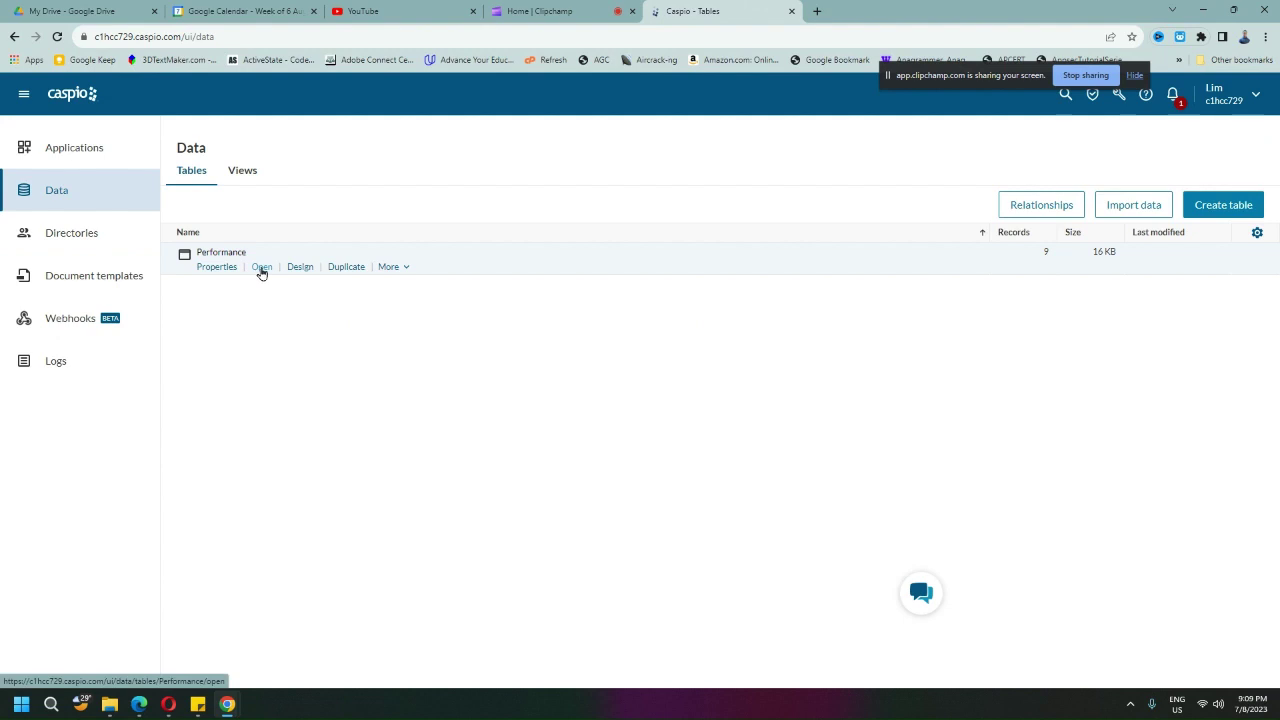
pyautogui.click(261, 268)
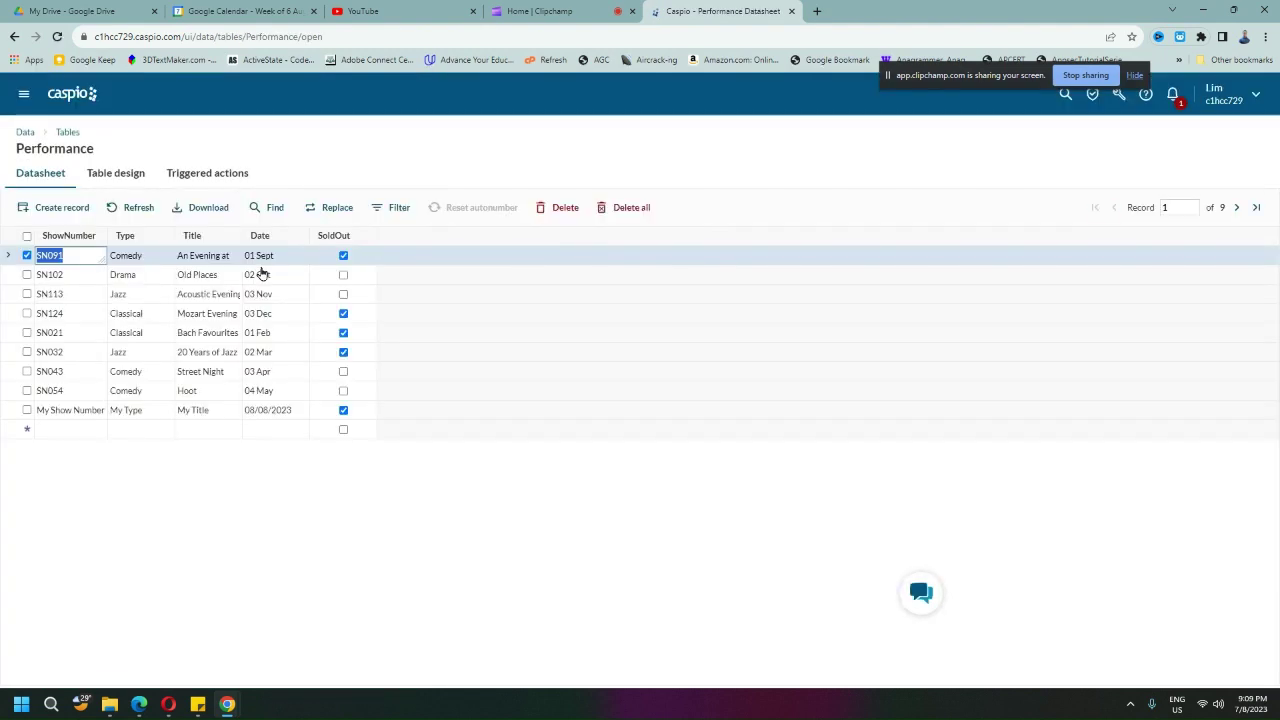
pyautogui.click(307, 560)
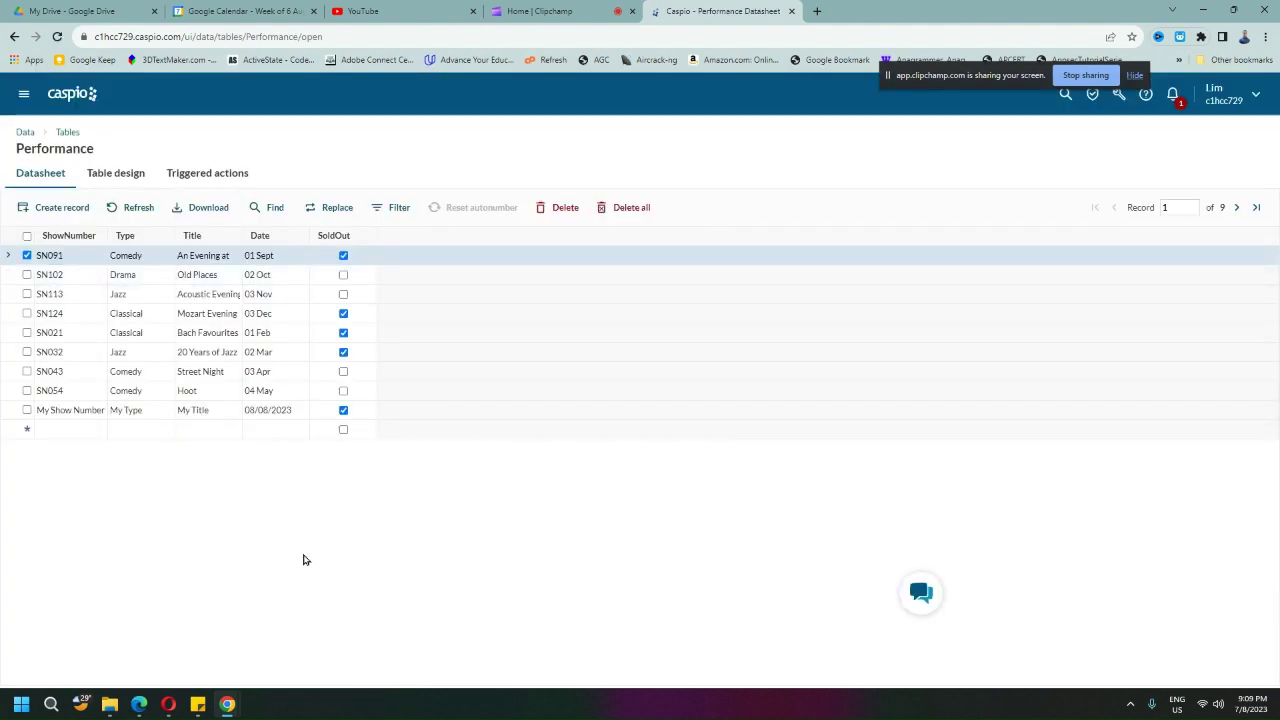